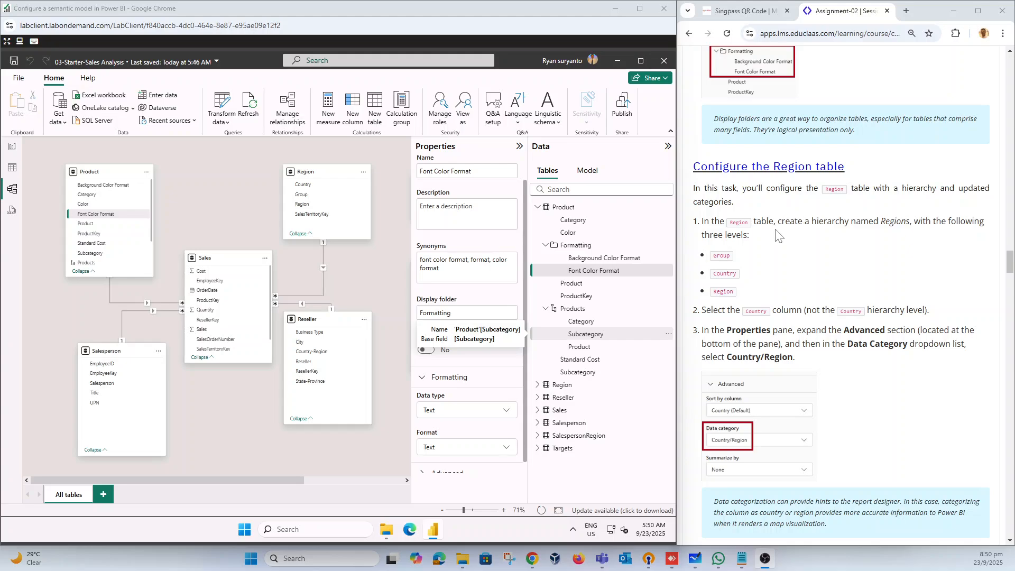
Step: Create a hierarchy in the Region table from the Group column and expand it to show its levels
{"action": "left_click", "coordinate": [538, 208]}
{"action": "left_click", "coordinate": [538, 220]}
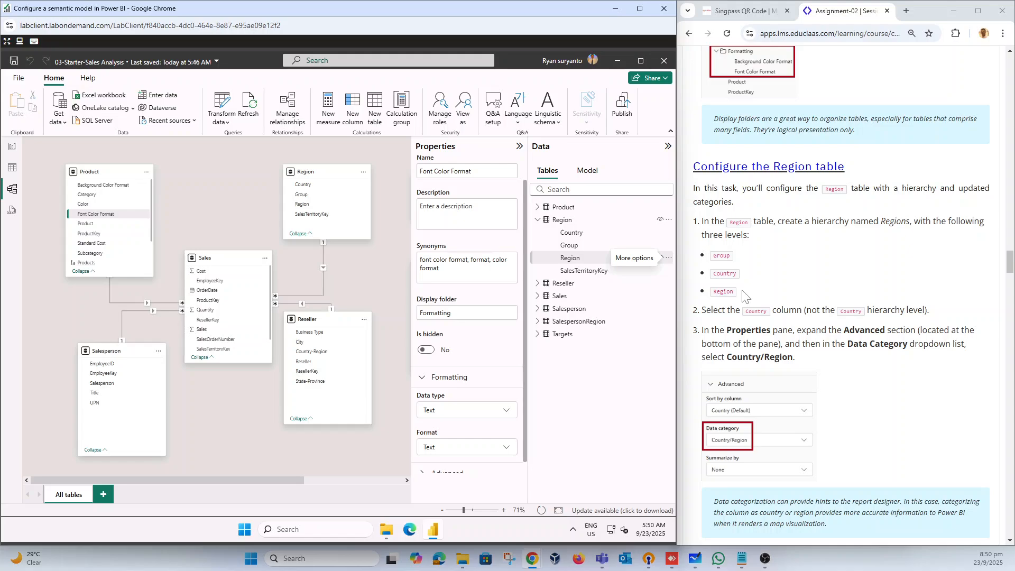
{"action": "left_click", "coordinate": [570, 246]}
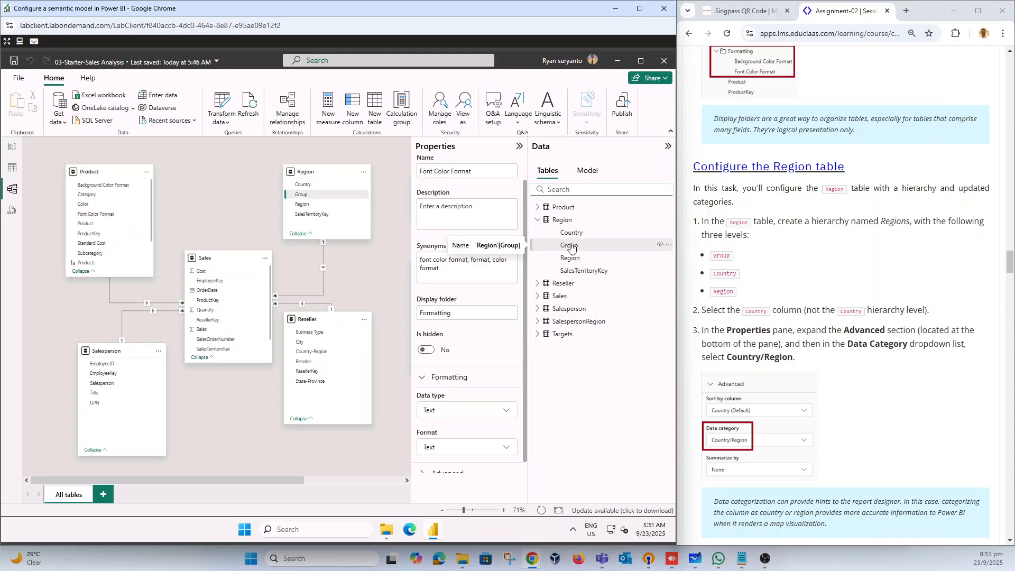
{"action": "right_click", "coordinate": [579, 245]}
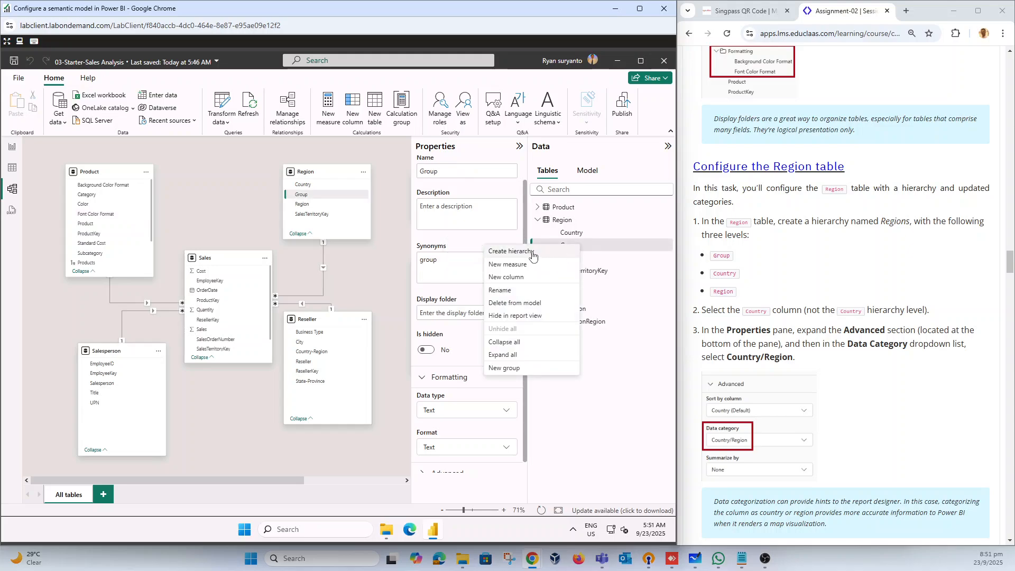
{"action": "left_click", "coordinate": [532, 252]}
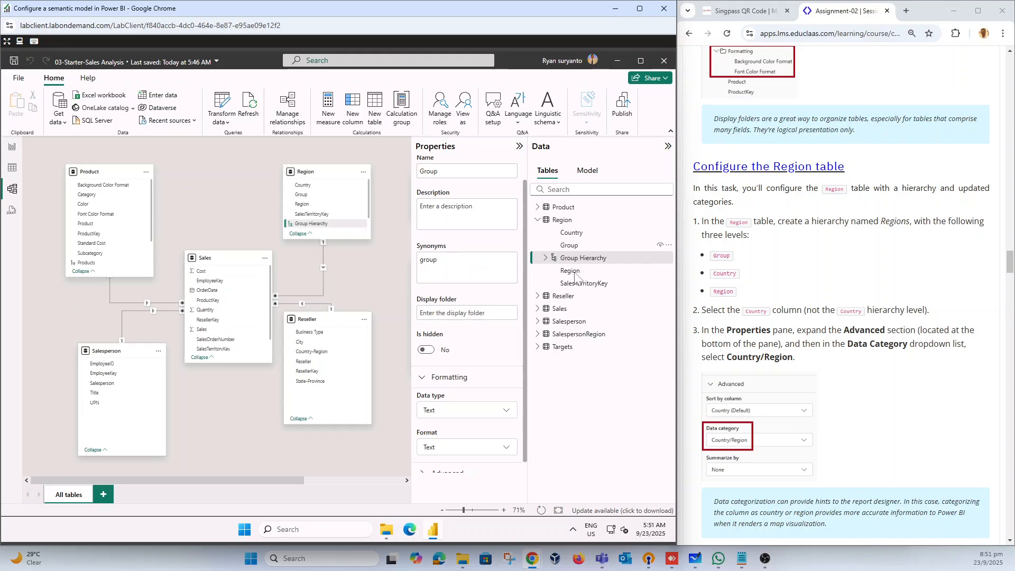
{"action": "left_click", "coordinate": [587, 260]}
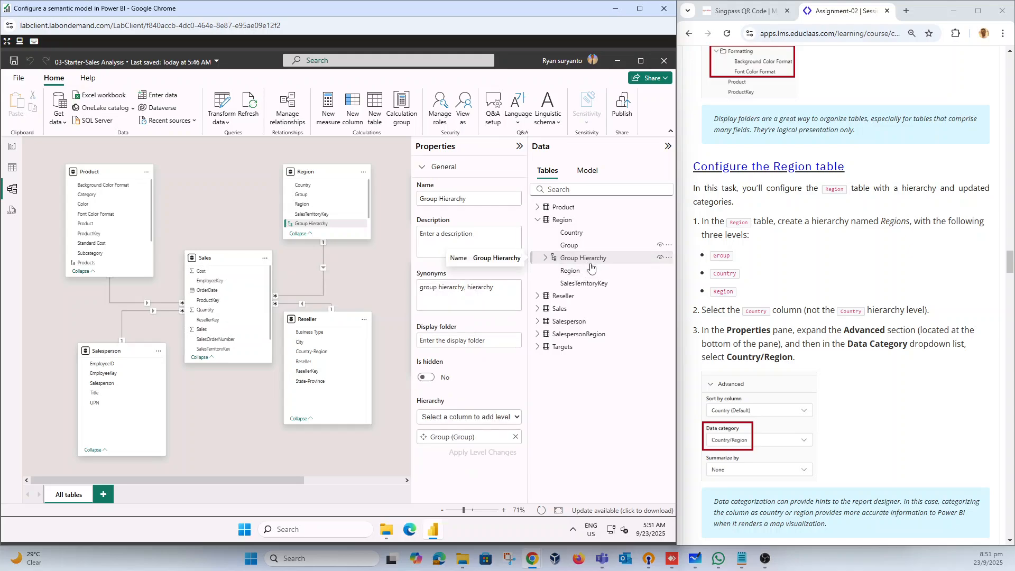
{"action": "left_click", "coordinate": [545, 258]}
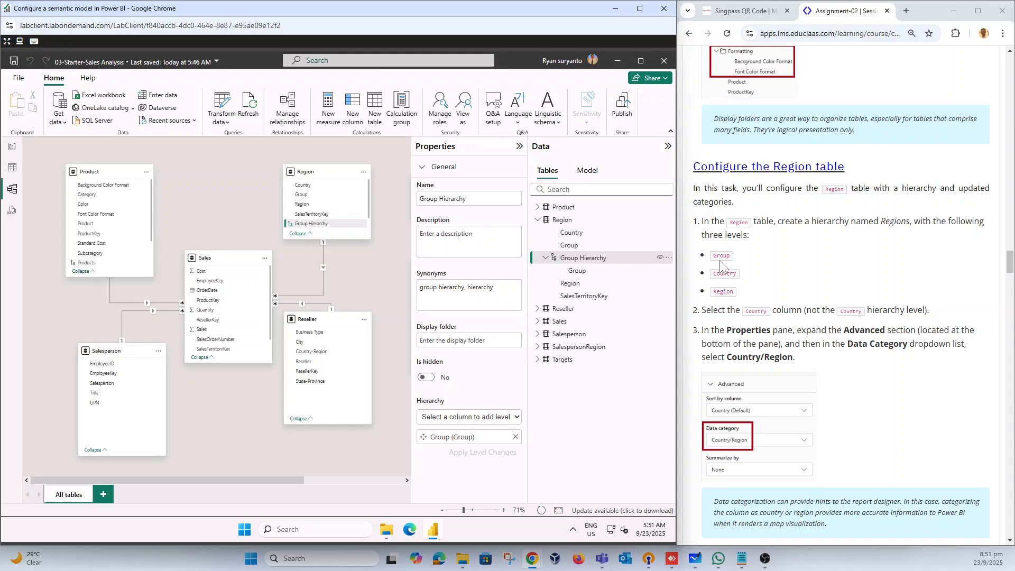
Step: Add Country and Region as the second and third levels of the Group hierarchy and apply the level changes
{"action": "left_click", "coordinate": [484, 418]}
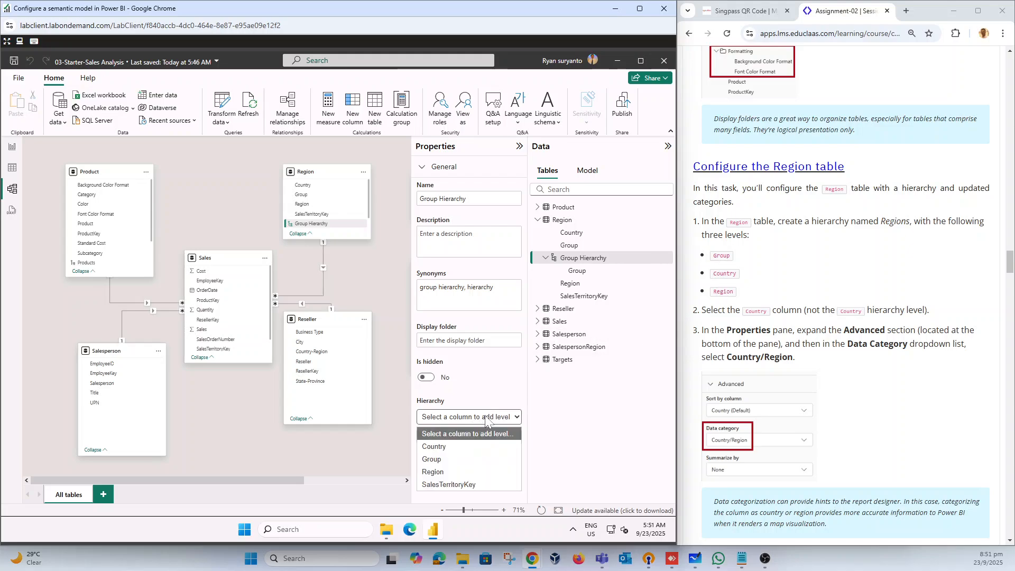
{"action": "left_click", "coordinate": [485, 418]}
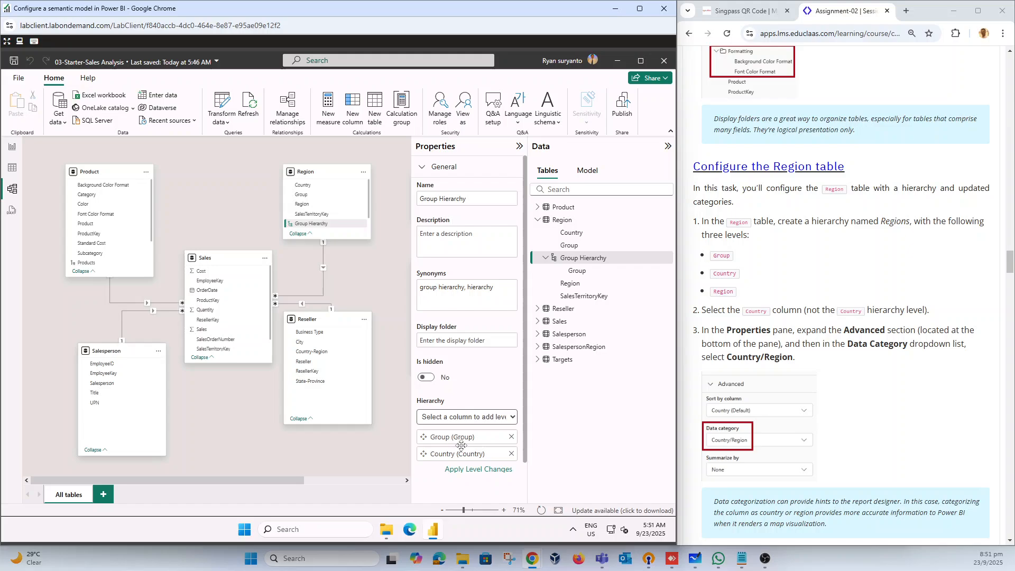
{"action": "left_click", "coordinate": [480, 419]}
{"action": "left_click", "coordinate": [446, 472]}
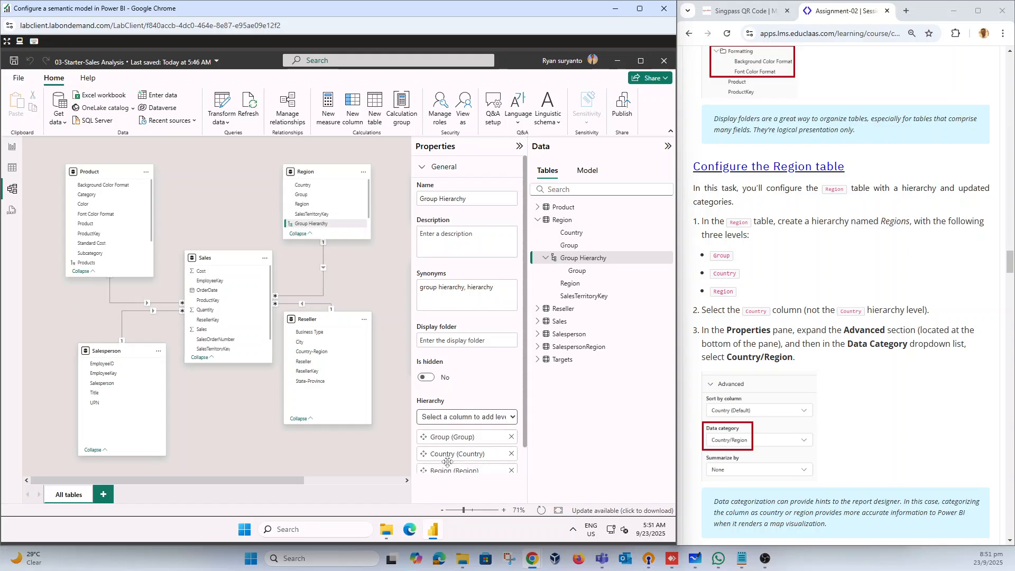
{"action": "scroll", "coordinate": [473, 434], "scroll_direction": "down", "scroll_amount": 1}
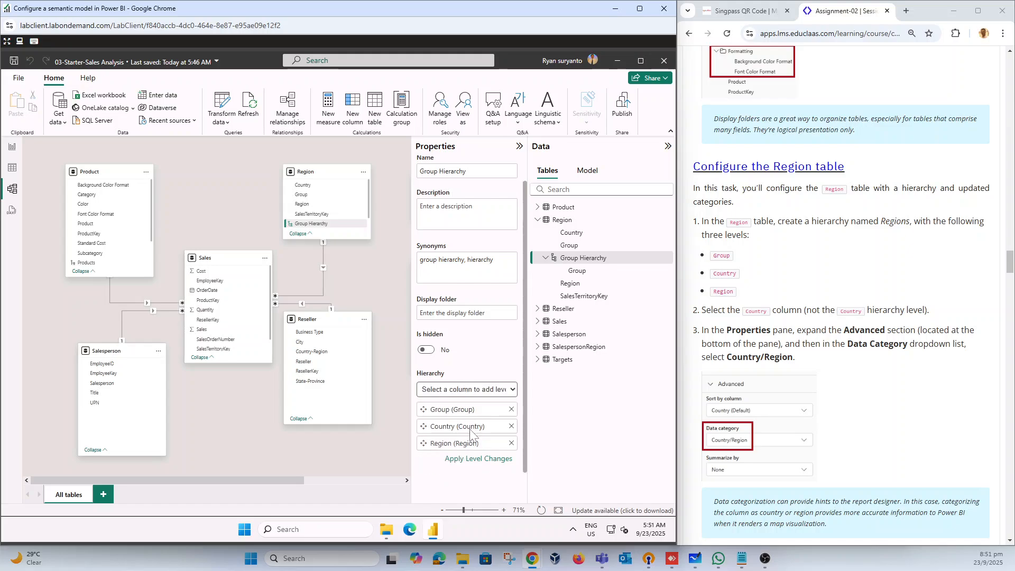
{"action": "left_click", "coordinate": [491, 460]}
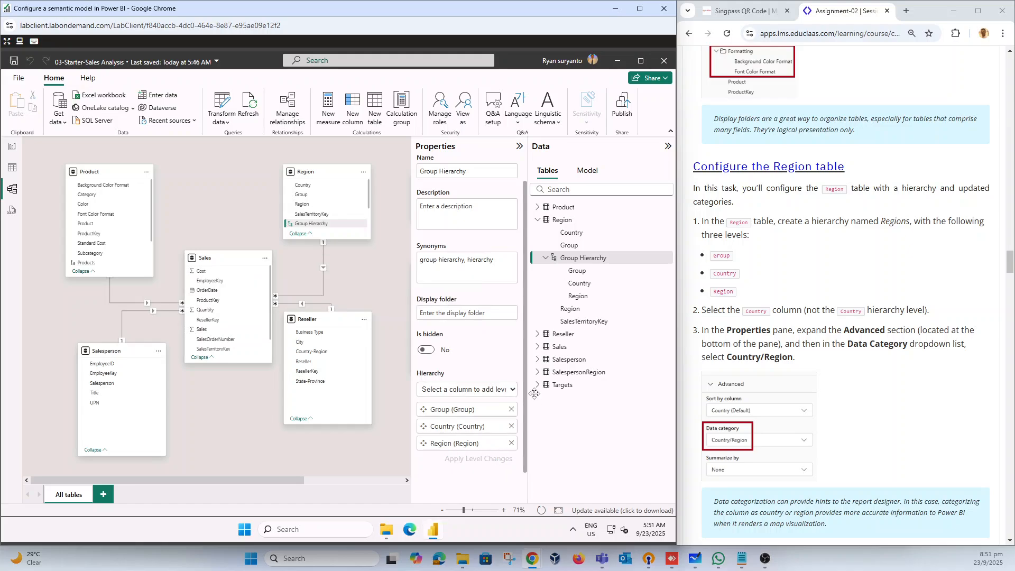
{"action": "left_click", "coordinate": [569, 261]}
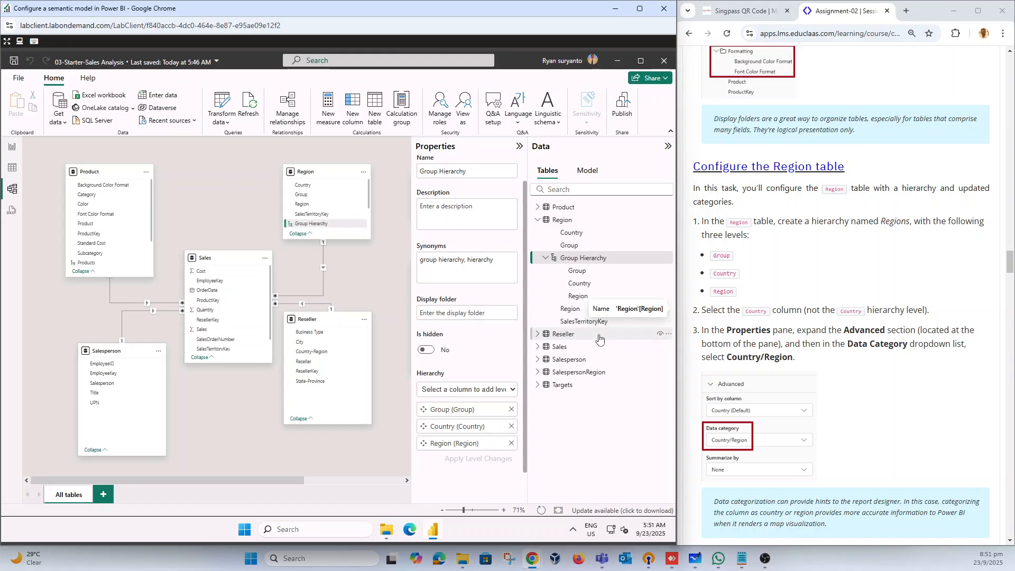
Step: Set the data category of the Region table's Country column to Country/Region
{"action": "left_click", "coordinate": [568, 234]}
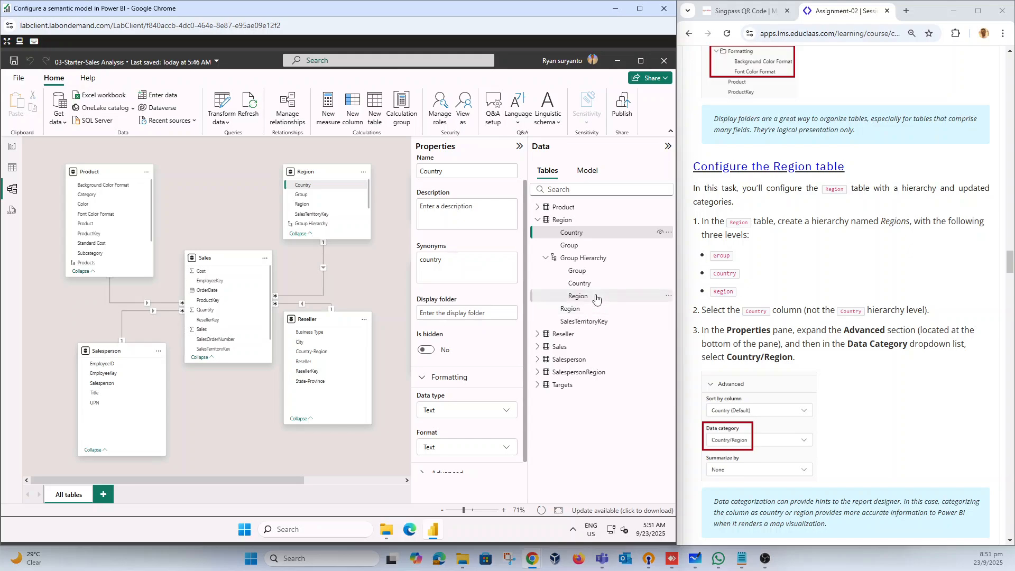
{"action": "scroll", "coordinate": [467, 242], "scroll_direction": "down", "scroll_amount": 1}
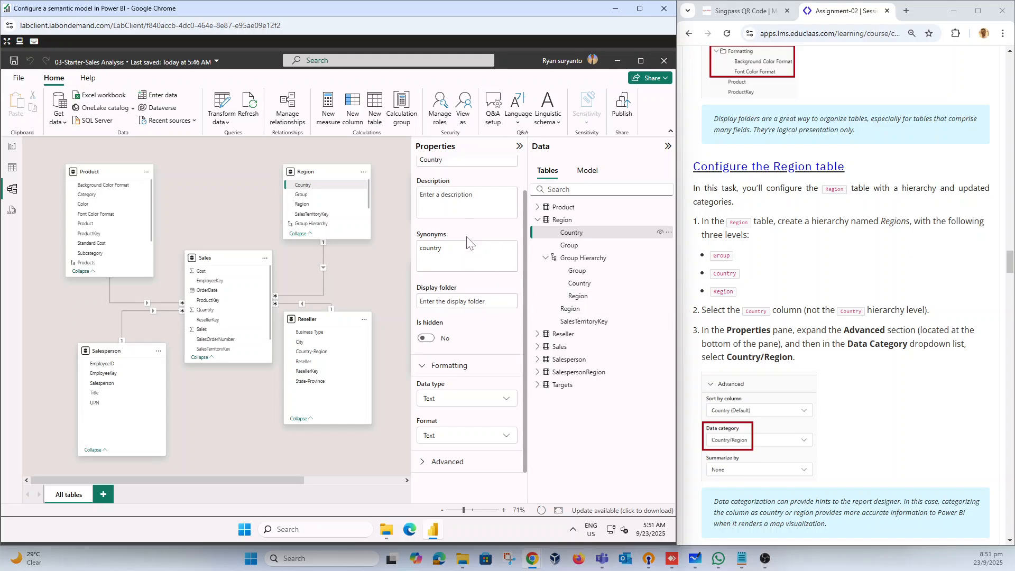
{"action": "left_click", "coordinate": [454, 462]}
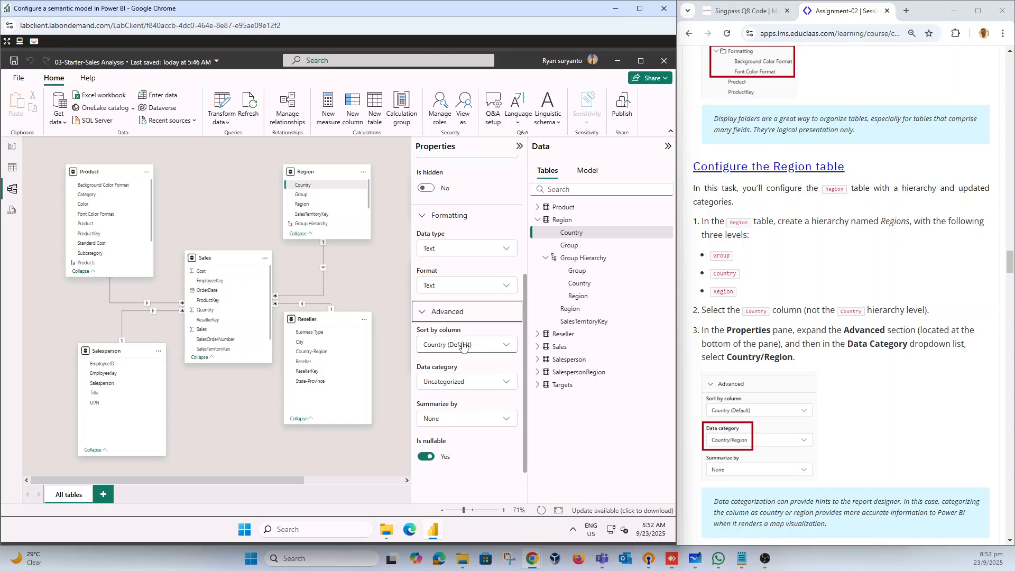
{"action": "left_click", "coordinate": [466, 384]}
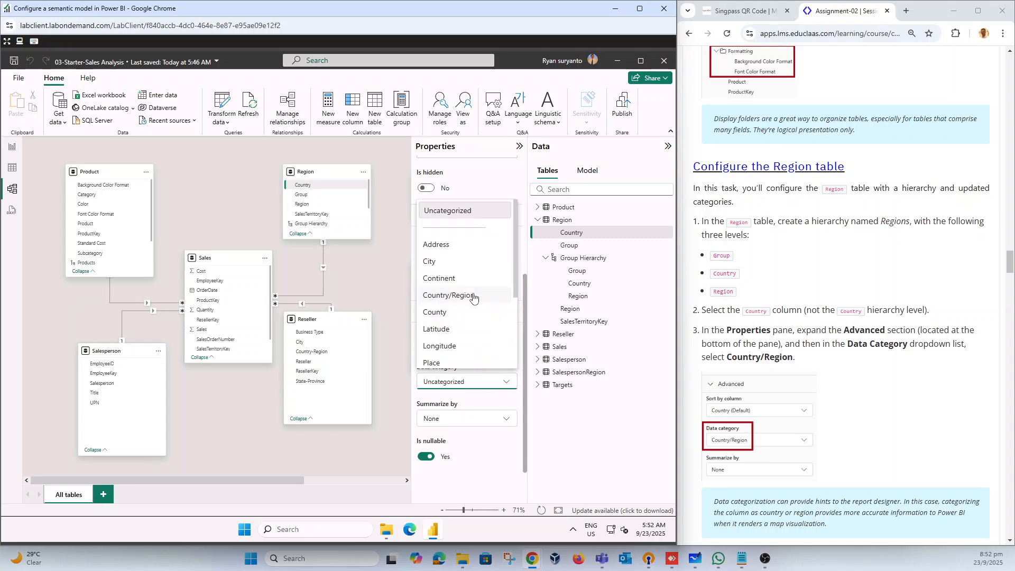
{"action": "left_click", "coordinate": [474, 298]}
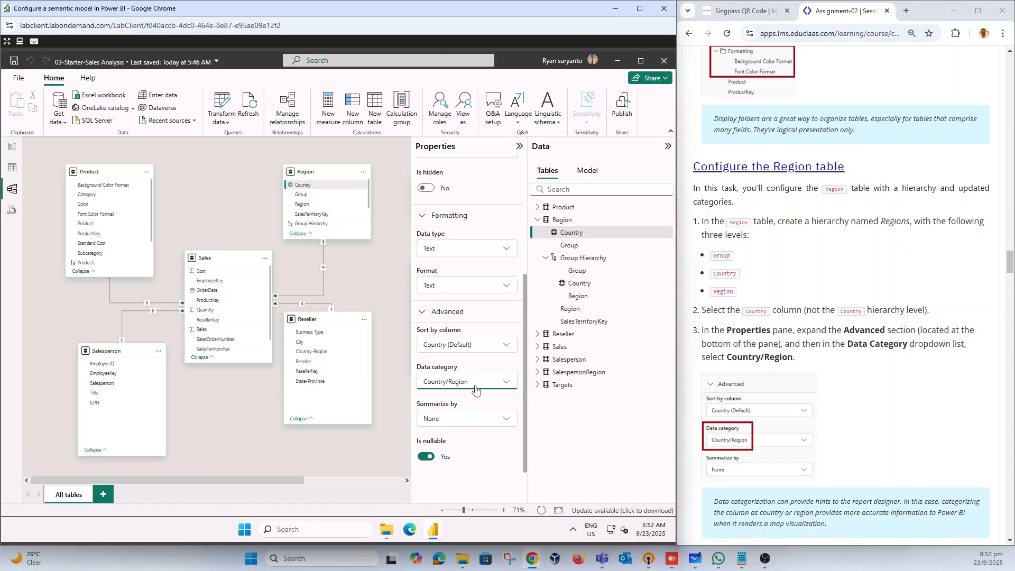
Step: Create a hierarchy in the Reseller table from the Business Type column and expand it to show its levels
{"action": "scroll", "coordinate": [854, 417], "scroll_direction": "down", "scroll_amount": 4}
{"action": "scroll", "coordinate": [854, 418], "scroll_direction": "down", "scroll_amount": 1}
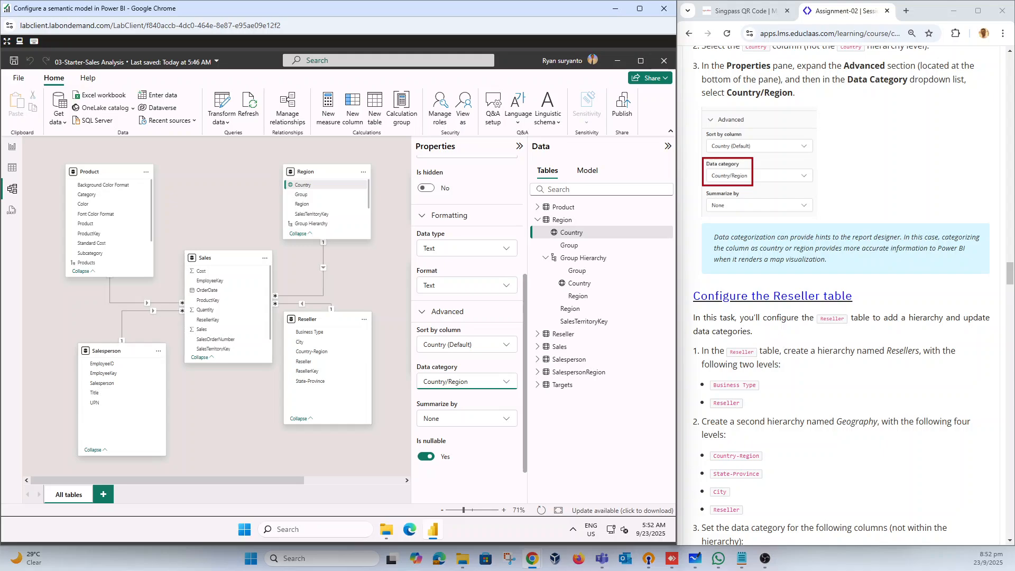
{"action": "scroll", "coordinate": [841, 296], "scroll_direction": "down", "scroll_amount": 1}
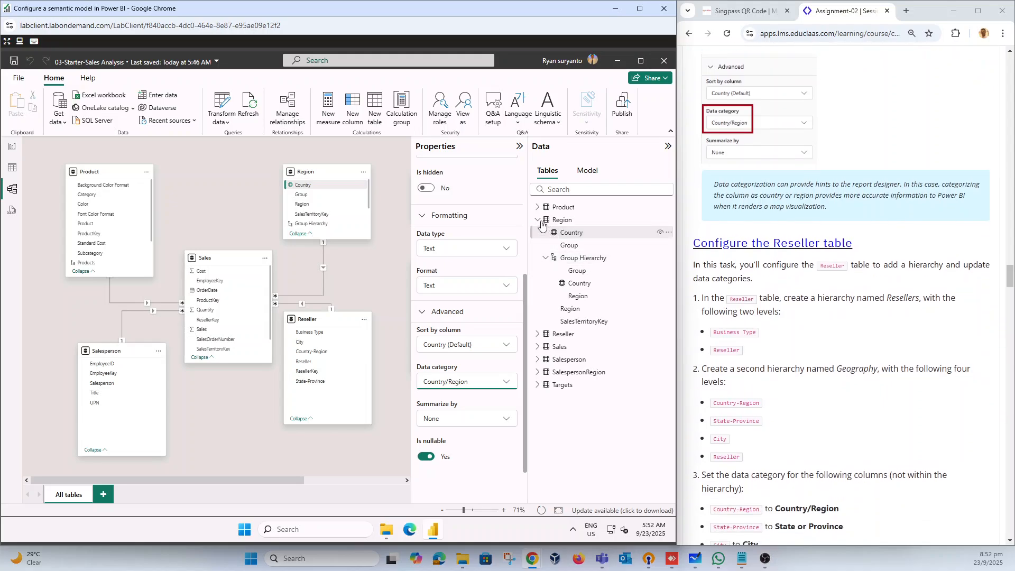
{"action": "left_click", "coordinate": [563, 219]}
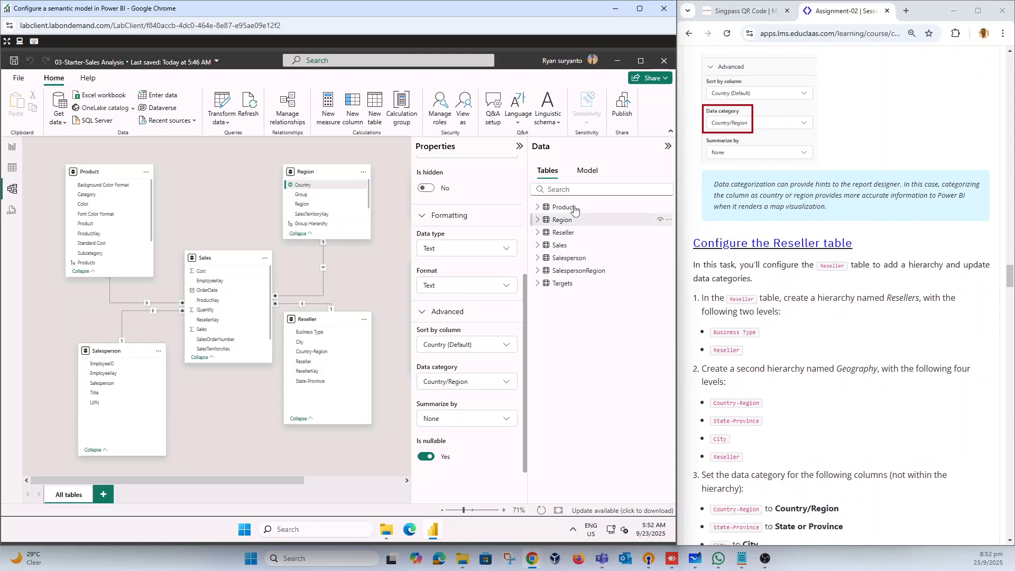
{"action": "left_click", "coordinate": [554, 233]}
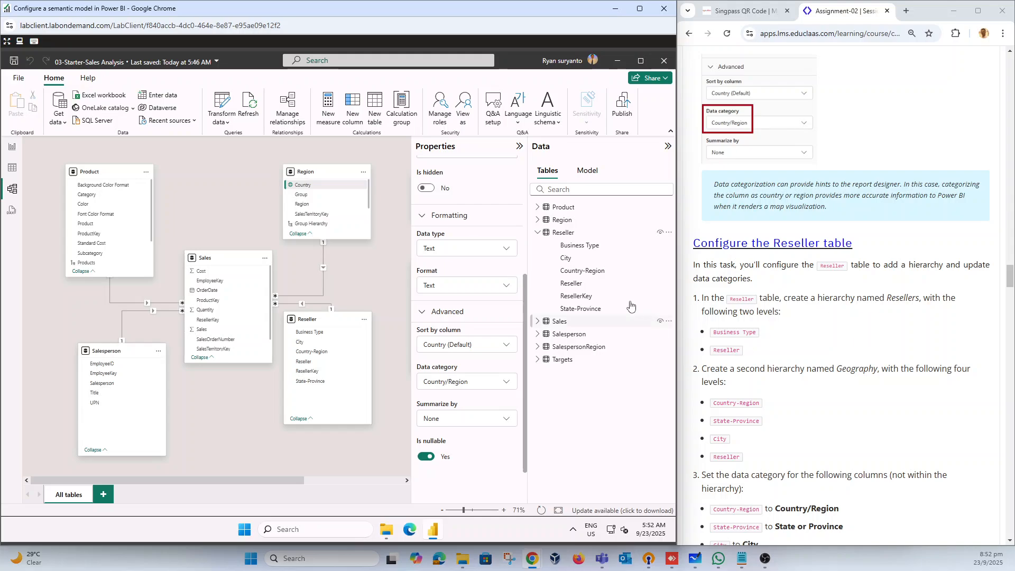
{"action": "left_click", "coordinate": [589, 247]}
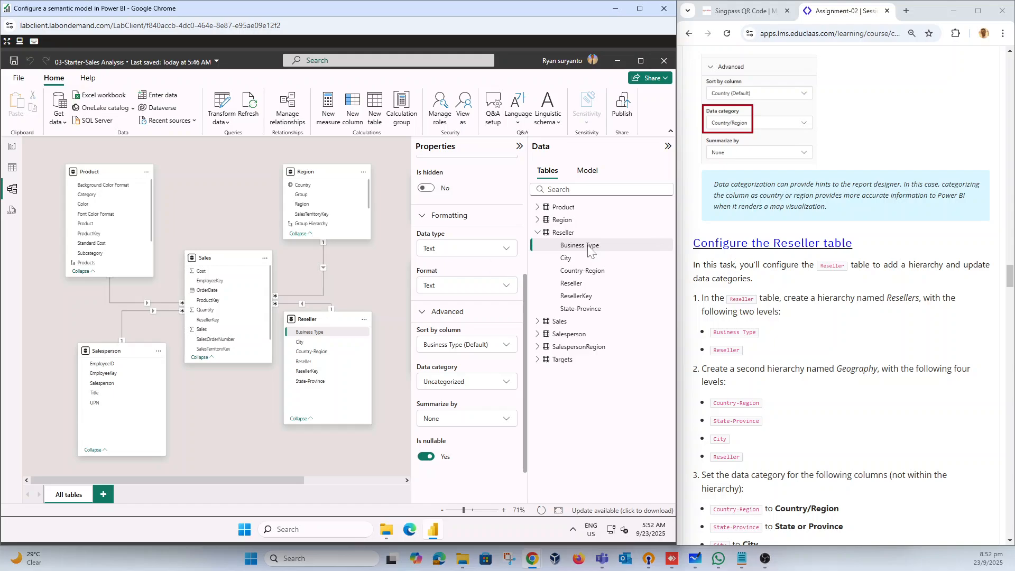
{"action": "right_click", "coordinate": [588, 247]}
{"action": "left_click", "coordinate": [541, 258]}
{"action": "left_click", "coordinate": [546, 259]}
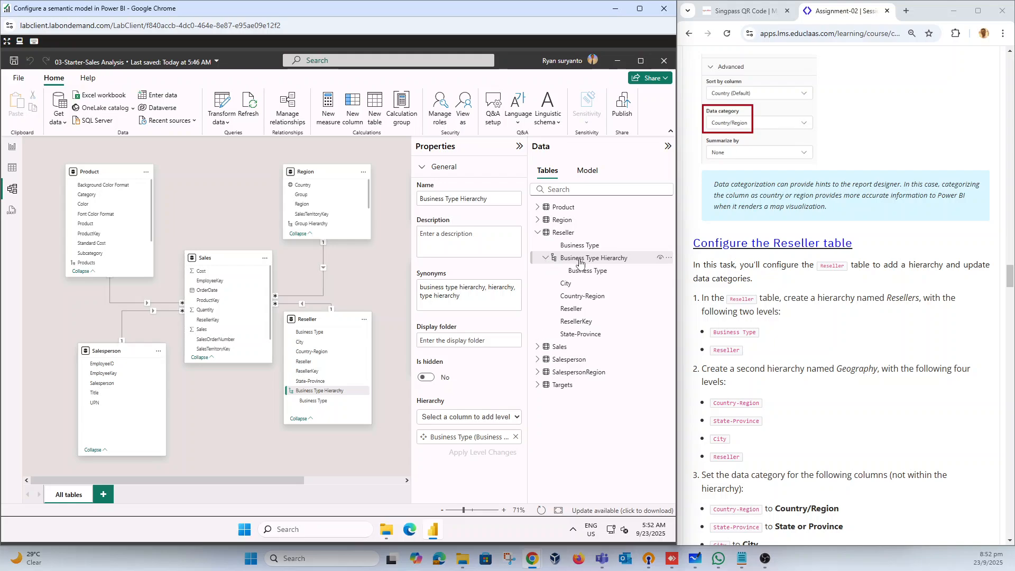
{"action": "left_click", "coordinate": [508, 418]}
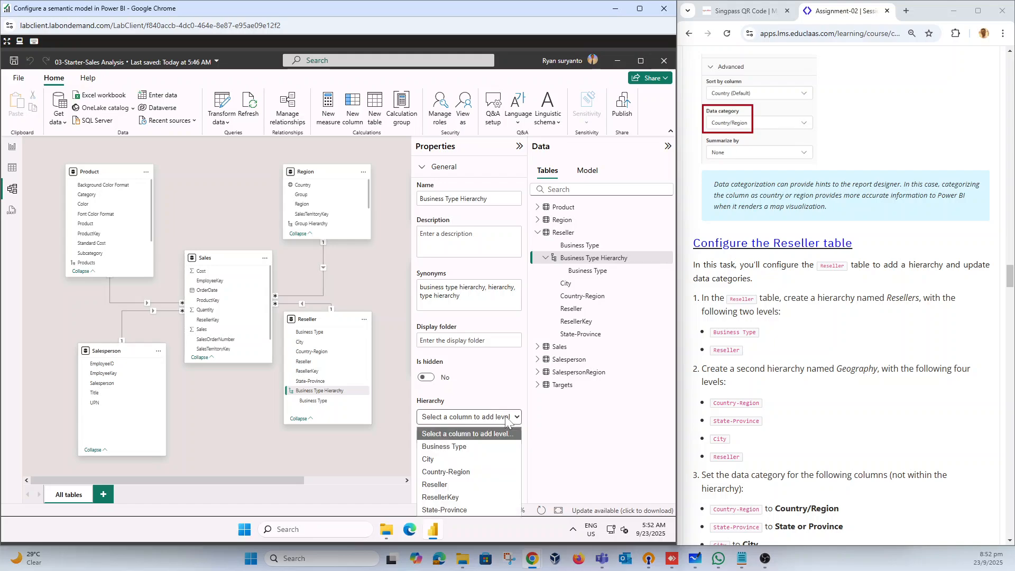
{"action": "left_click", "coordinate": [465, 490]}
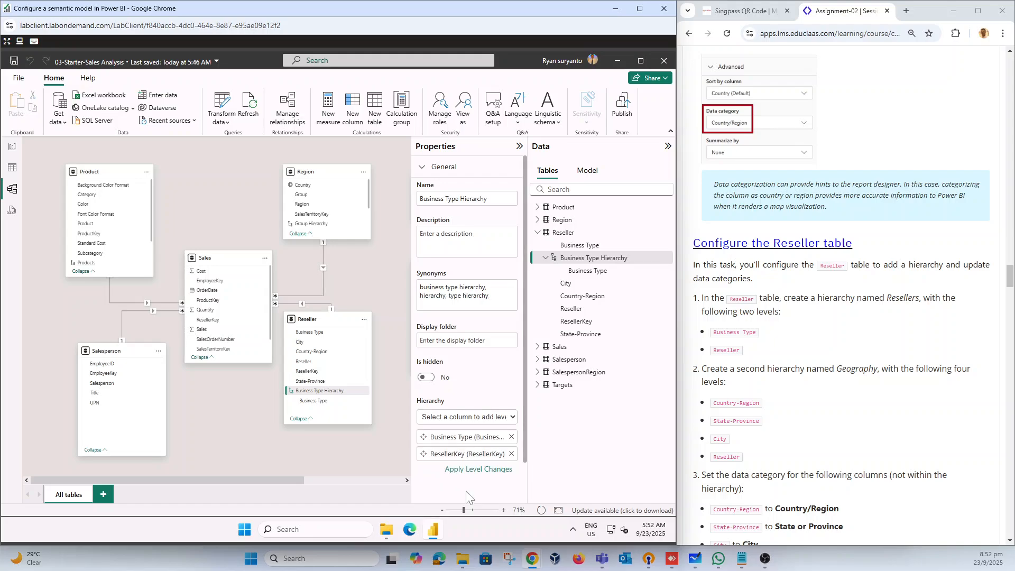
{"action": "left_click", "coordinate": [512, 454]}
Step: Add Reseller as the second level of the Business Type hierarchy and apply the level changes
{"action": "left_click", "coordinate": [515, 419]}
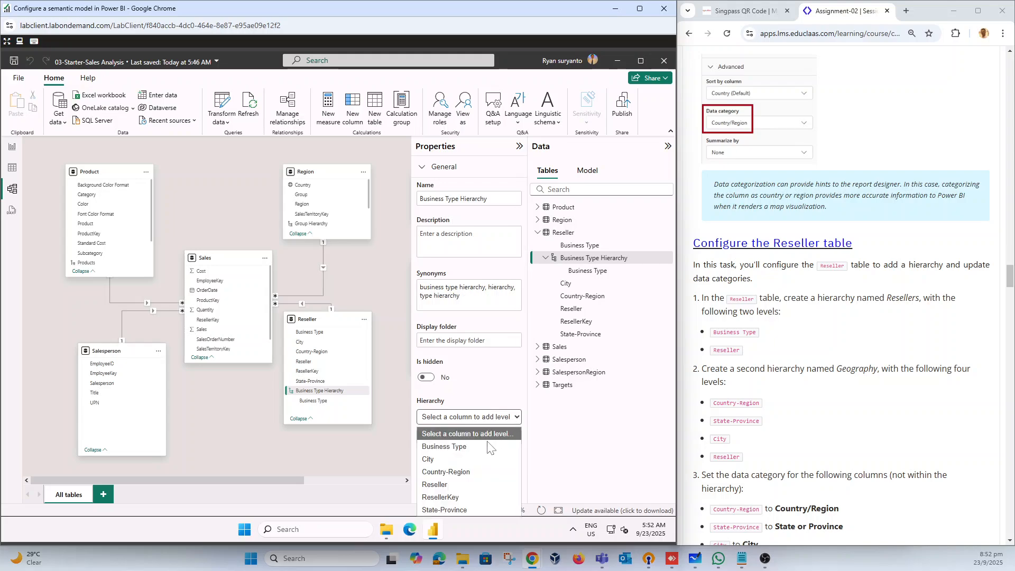
{"action": "left_click", "coordinate": [466, 485]}
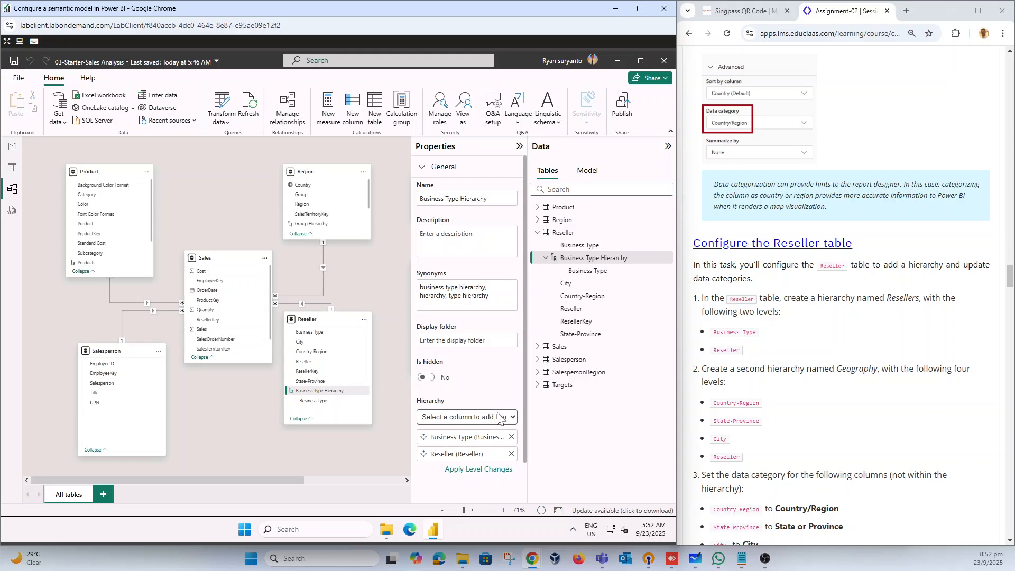
{"action": "left_click", "coordinate": [481, 471]}
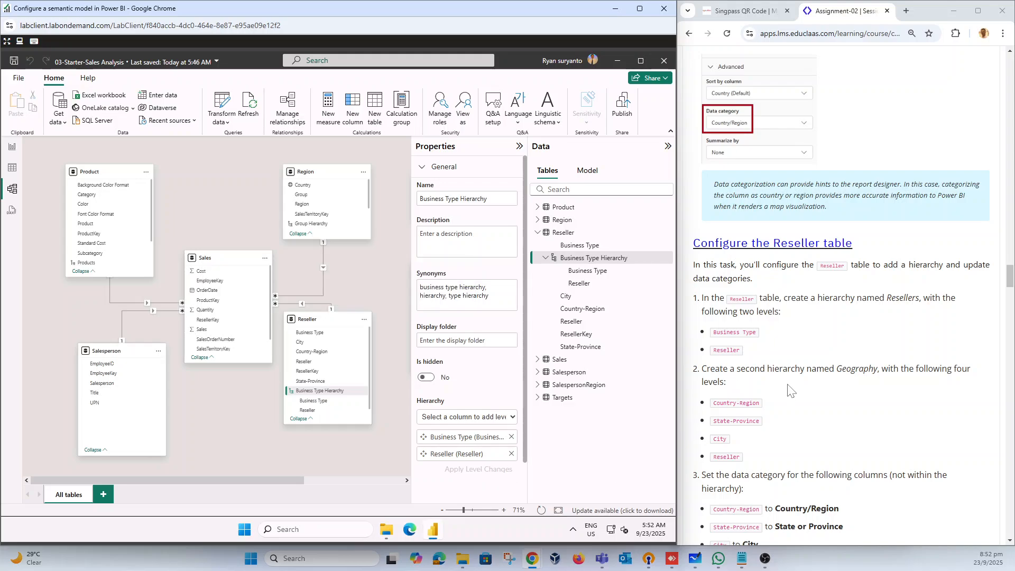
Step: Create a second hierarchy in the Reseller table from the Country-Region column and expand it to show its levels
{"action": "scroll", "coordinate": [791, 390], "scroll_direction": "down", "scroll_amount": 2}
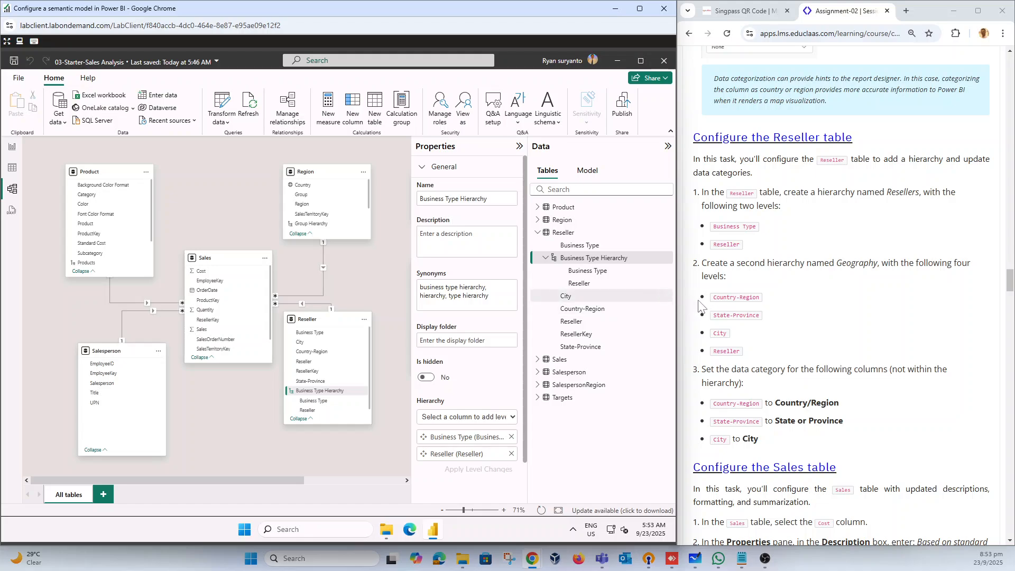
{"action": "left_click", "coordinate": [595, 310]}
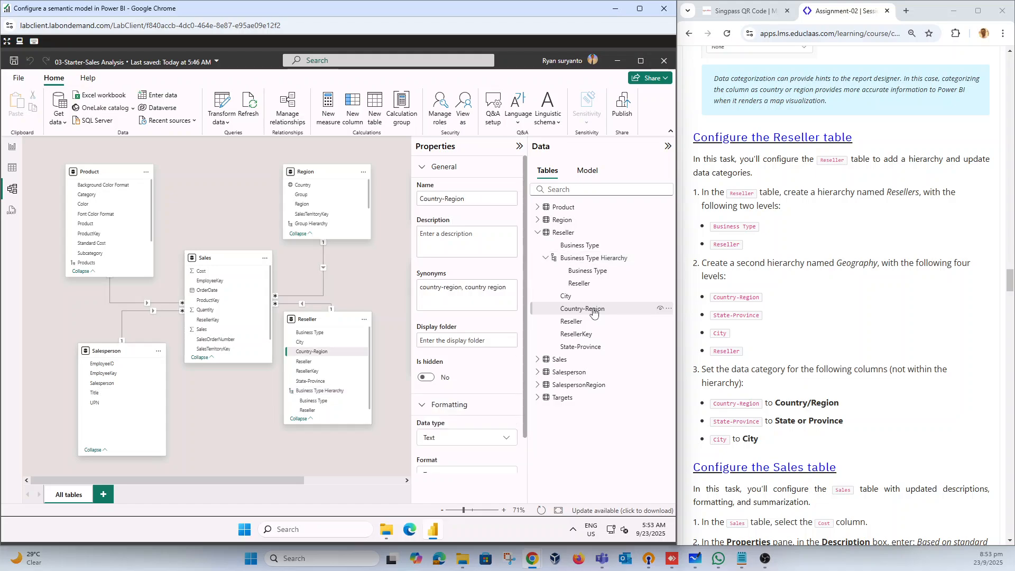
{"action": "right_click", "coordinate": [594, 309]}
{"action": "left_click", "coordinate": [545, 319]}
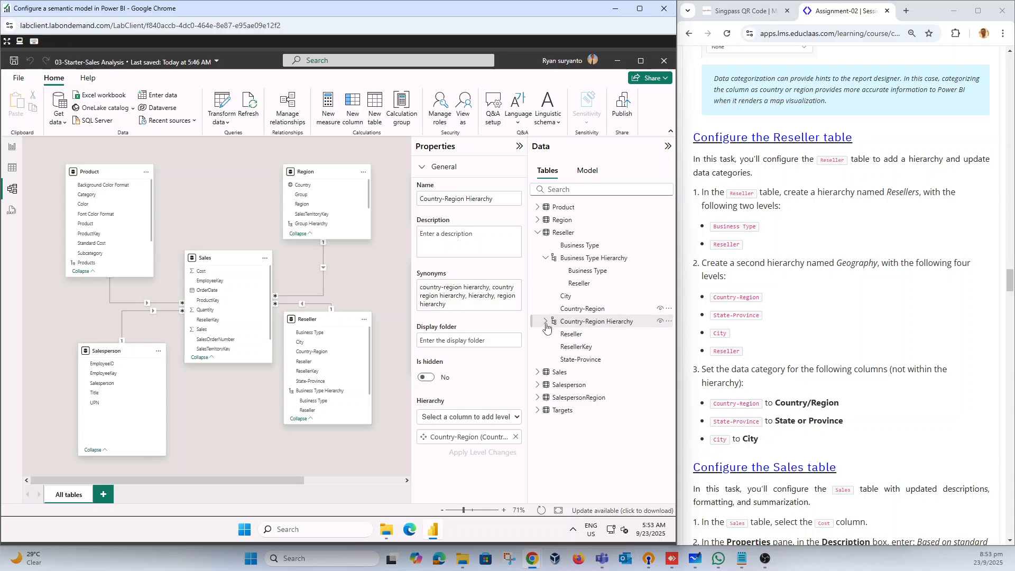
{"action": "left_click", "coordinate": [576, 325]}
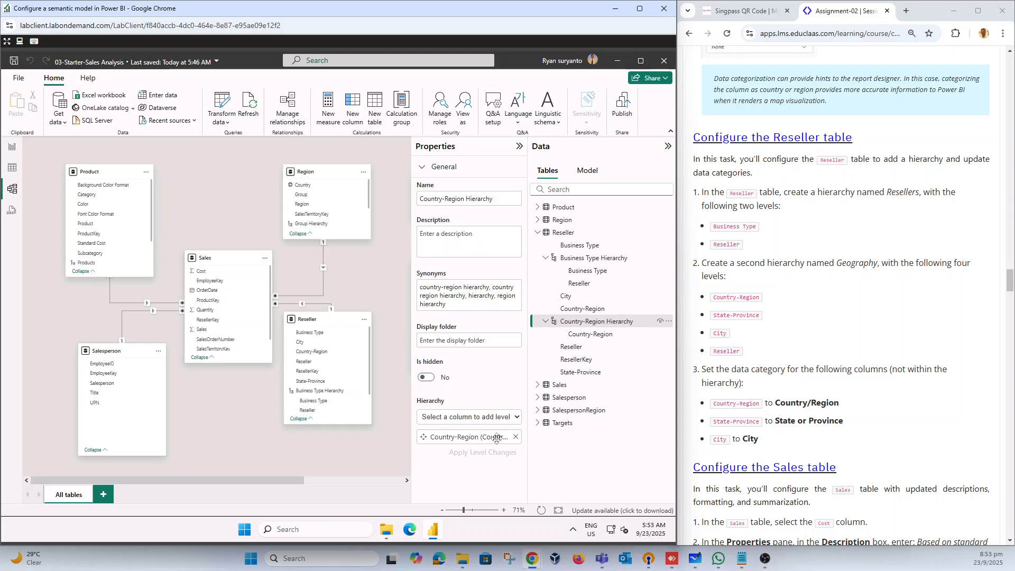
Step: Add State-Province, City and Reseller as further levels of the Country-Region hierarchy and apply the level changes
{"action": "left_click", "coordinate": [518, 416]}
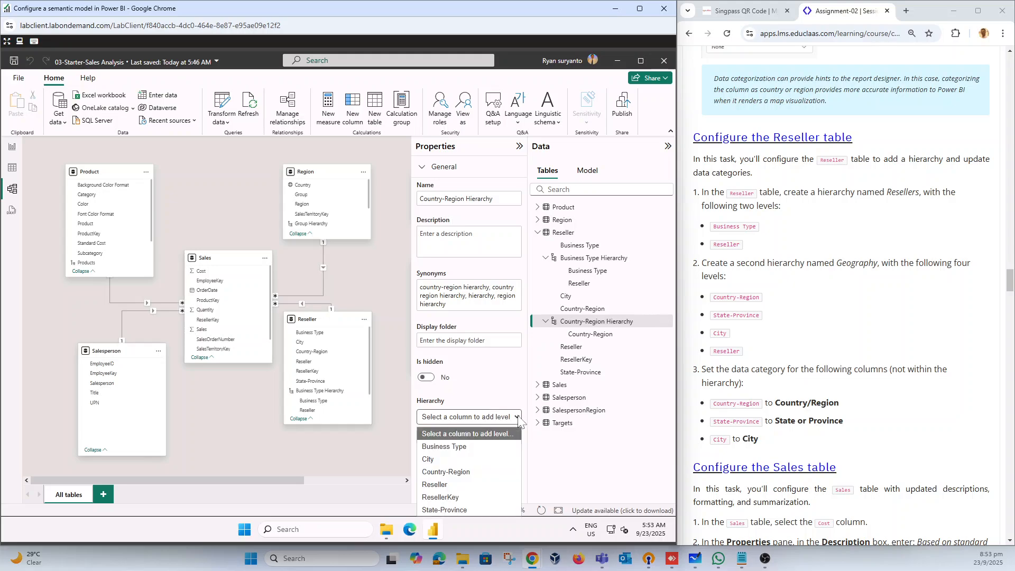
{"action": "left_click", "coordinate": [471, 509]}
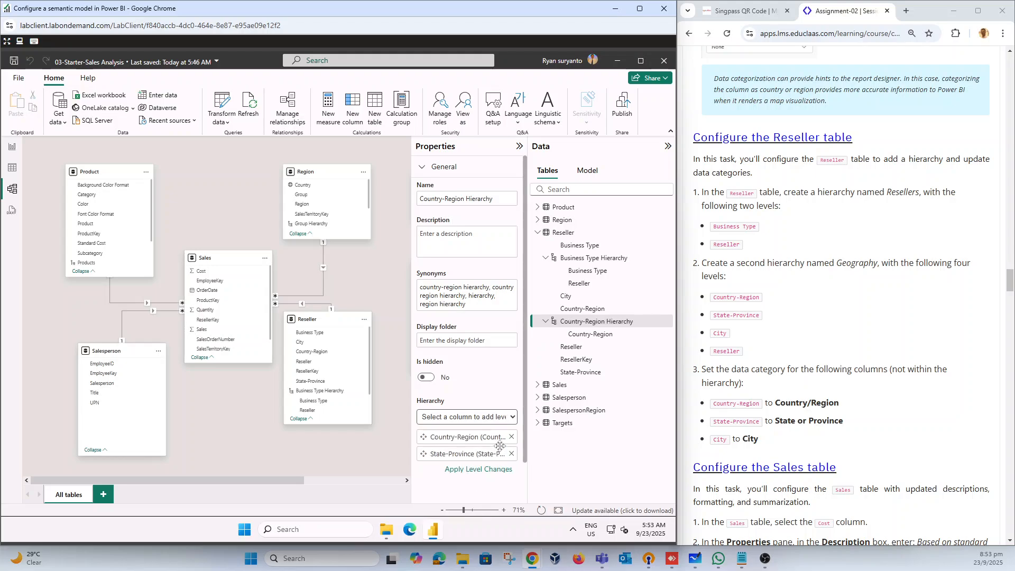
{"action": "left_click", "coordinate": [512, 419]}
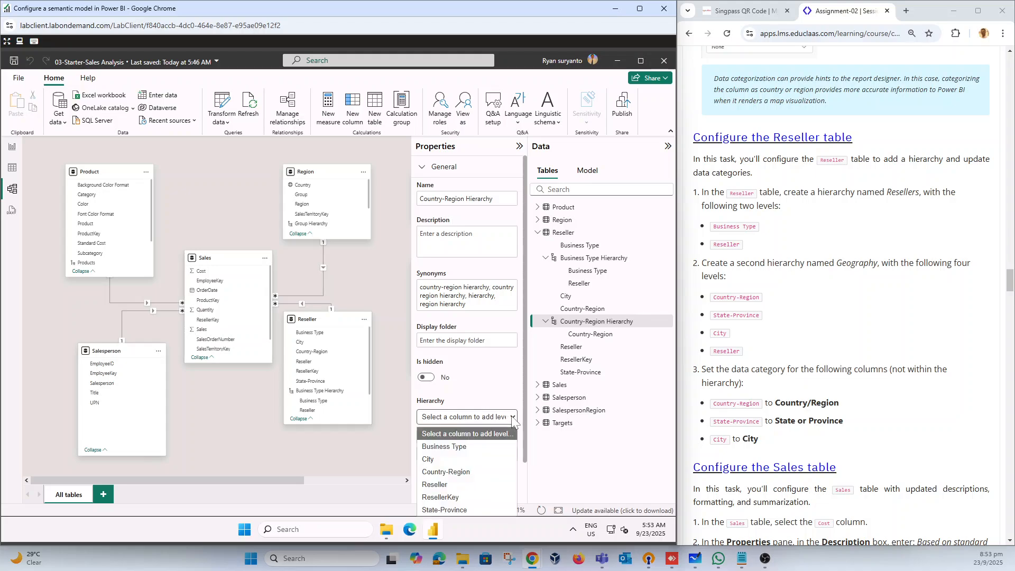
{"action": "left_click", "coordinate": [464, 457]}
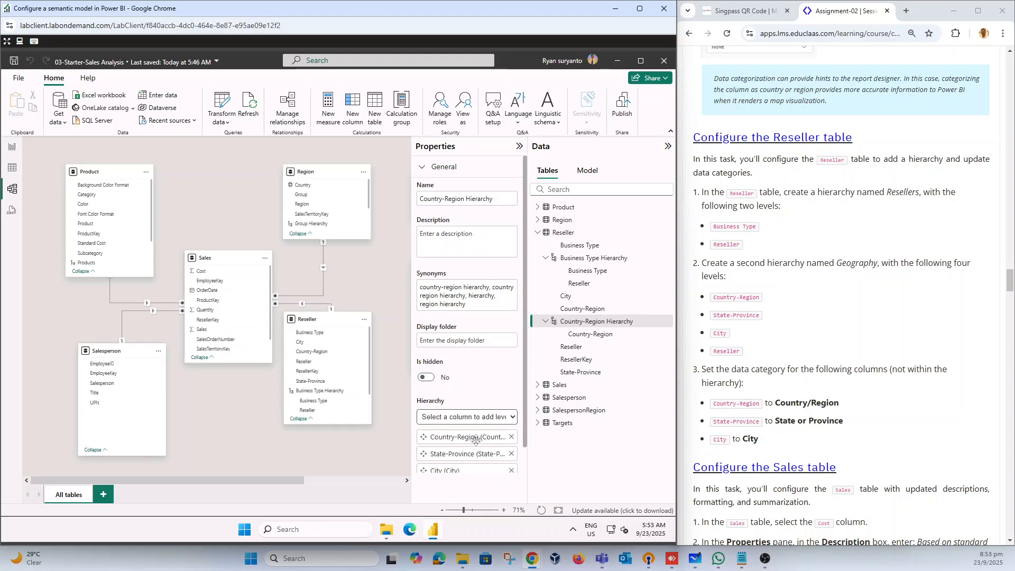
{"action": "left_click", "coordinate": [513, 419]}
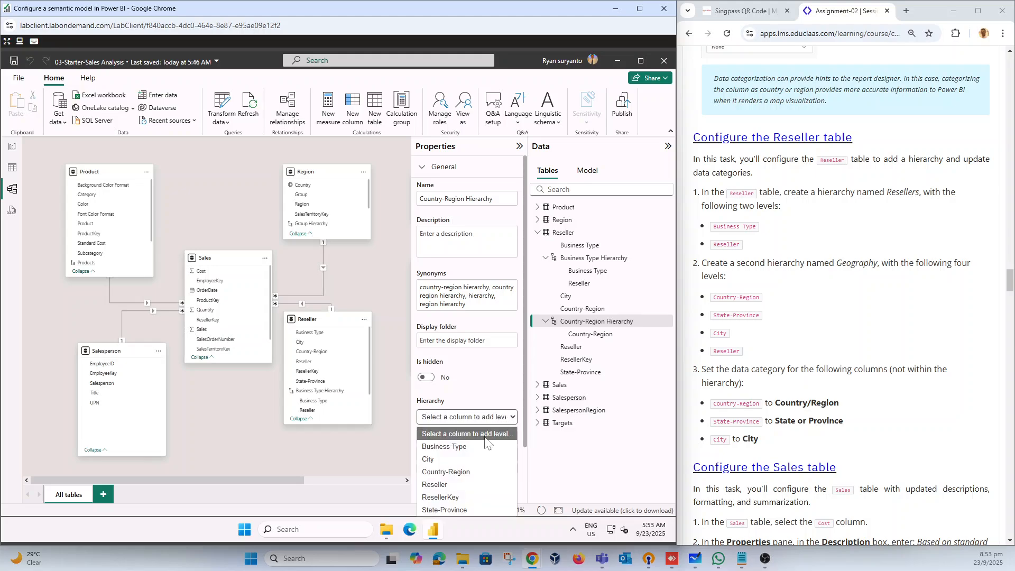
{"action": "left_click", "coordinate": [452, 484]}
{"action": "scroll", "coordinate": [484, 439], "scroll_direction": "down", "scroll_amount": 1}
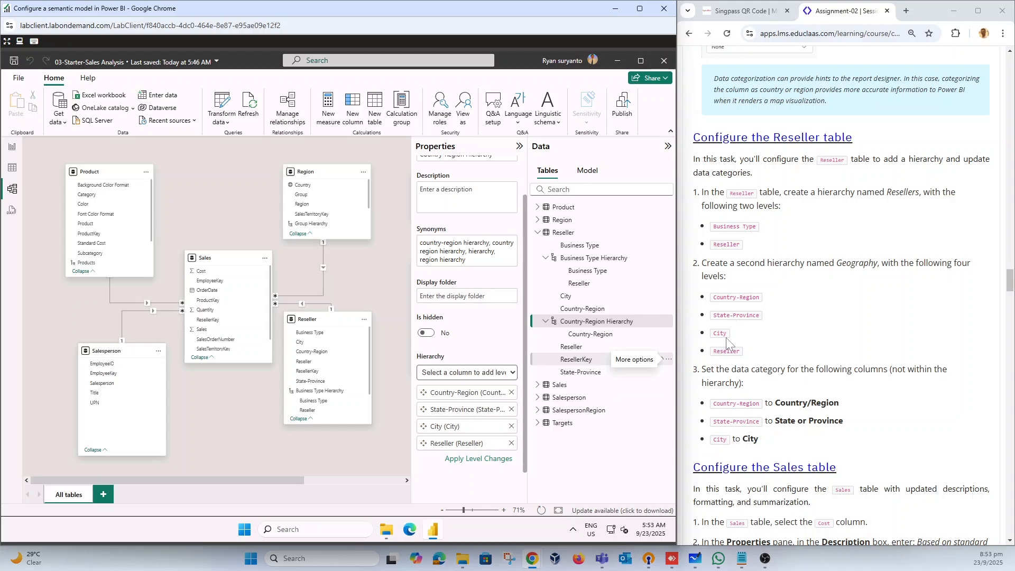
{"action": "left_click", "coordinate": [482, 459]}
Step: Collapse both Reseller hierarchies and set the data category of the Reseller table's Country-Region column to Country/Region
{"action": "scroll", "coordinate": [709, 362], "scroll_direction": "down", "scroll_amount": 2}
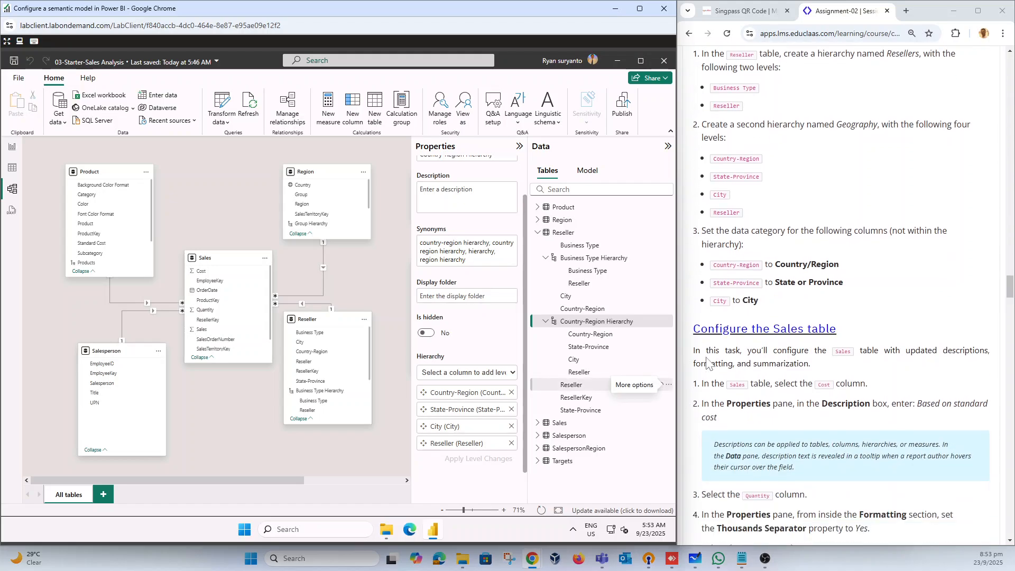
{"action": "scroll", "coordinate": [709, 362], "scroll_direction": "down", "scroll_amount": 1}
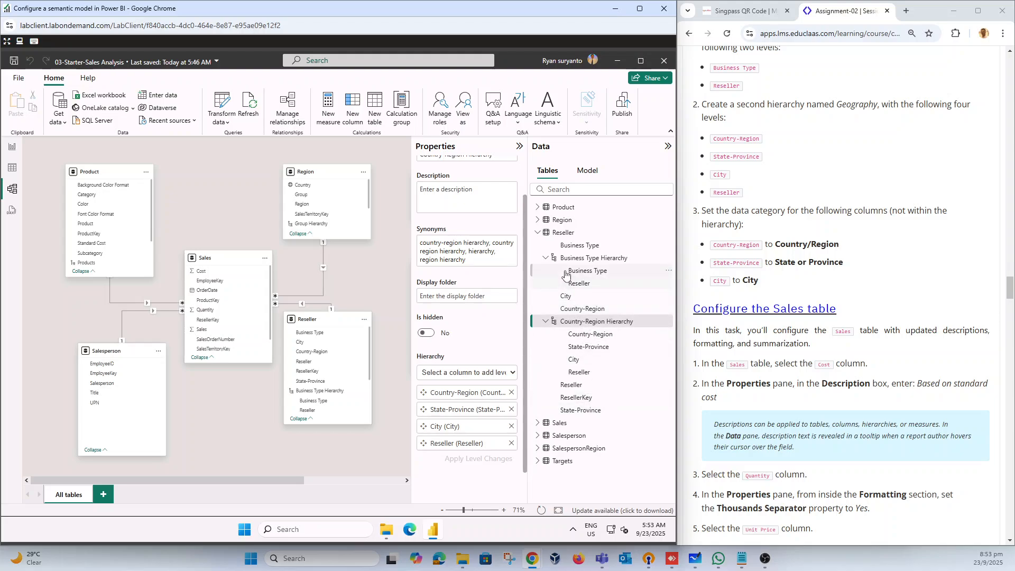
{"action": "left_click", "coordinate": [546, 259]}
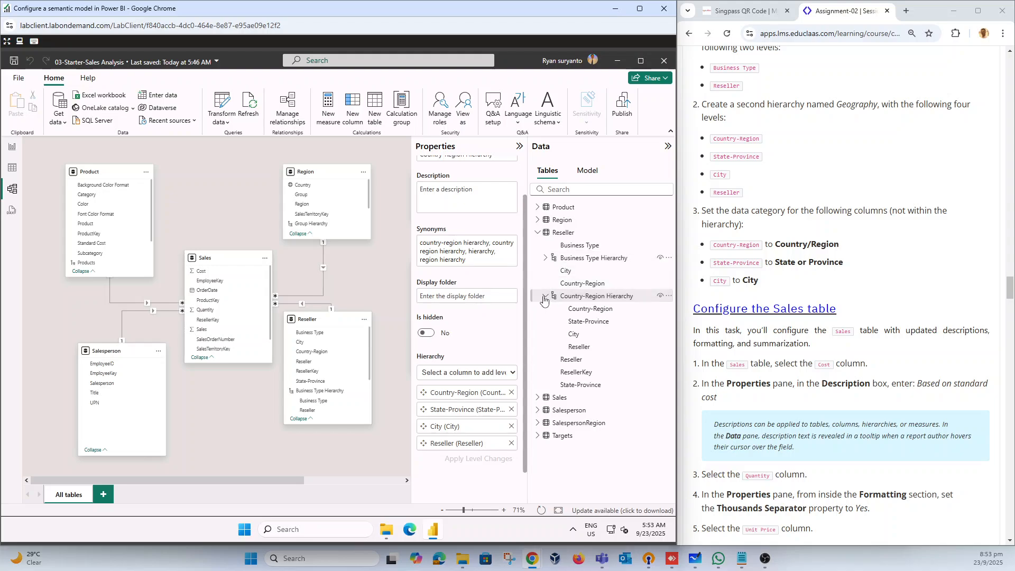
{"action": "left_click", "coordinate": [546, 296]}
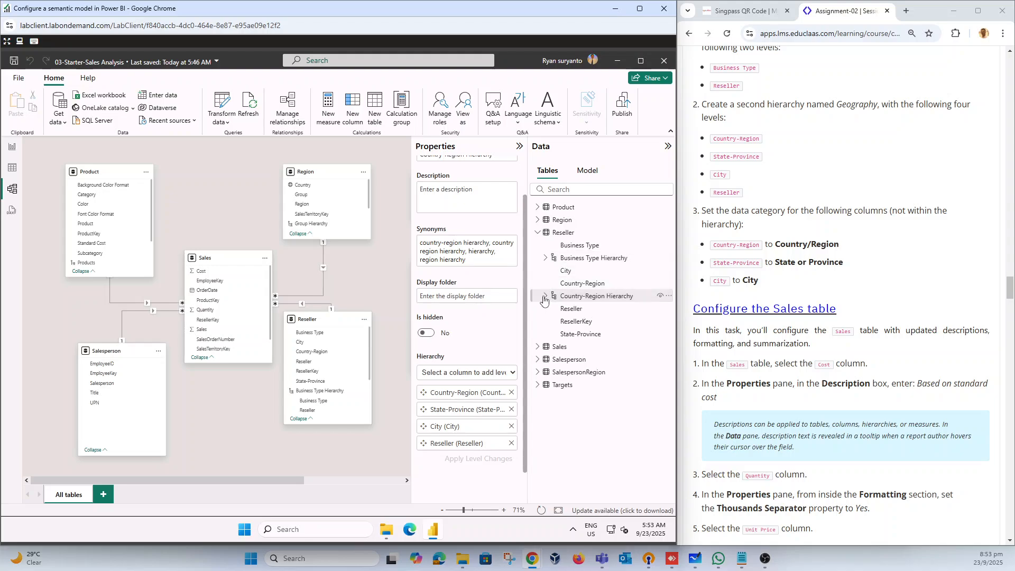
{"action": "left_click", "coordinate": [581, 286]}
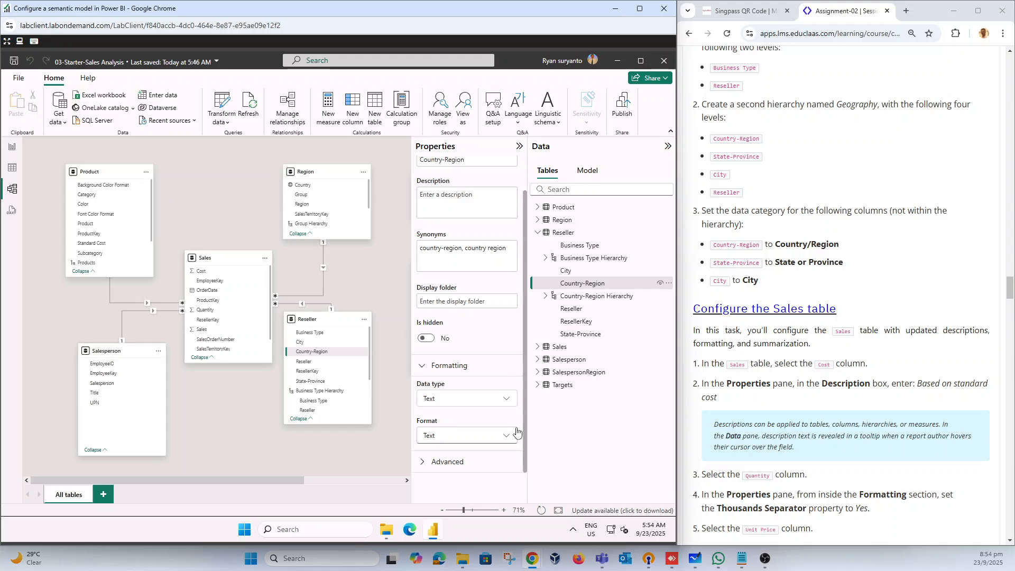
{"action": "left_click", "coordinate": [424, 466]}
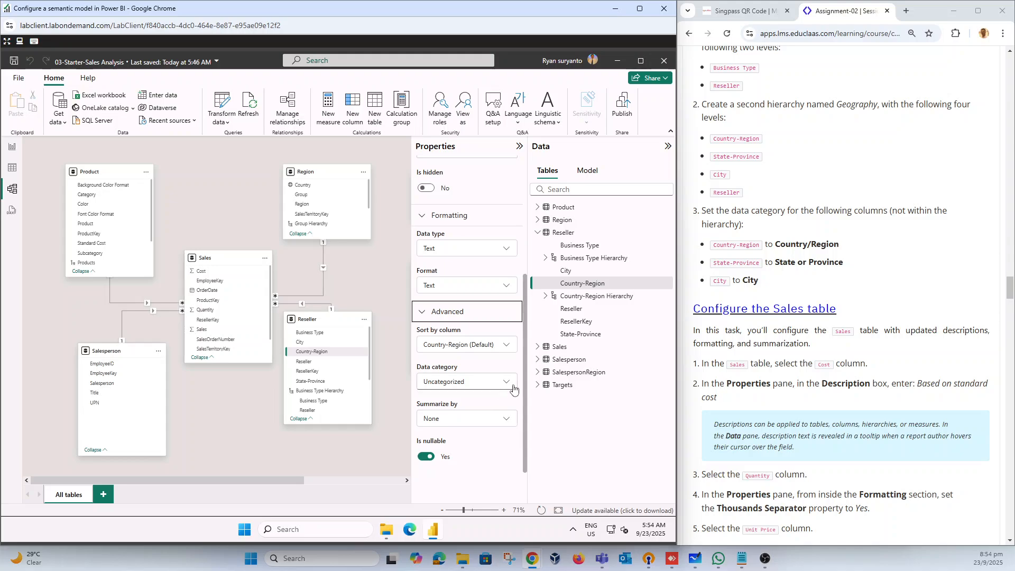
{"action": "left_click", "coordinate": [501, 382]}
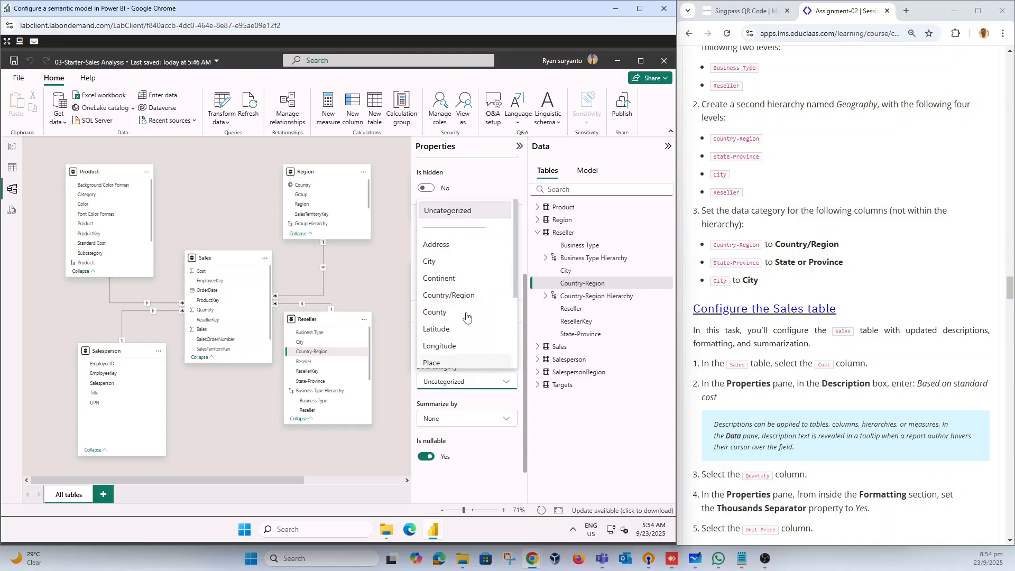
{"action": "left_click", "coordinate": [462, 295]}
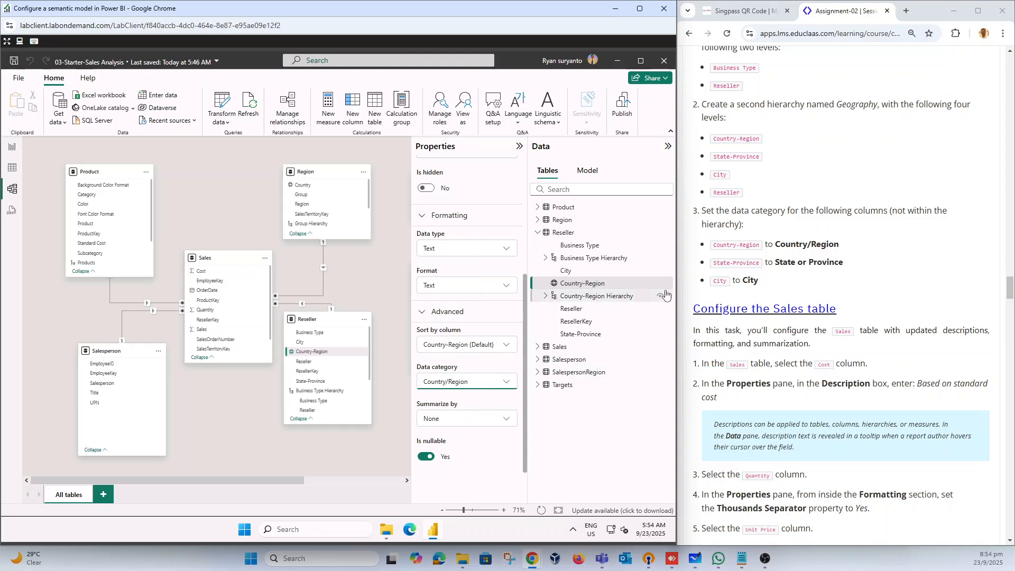
Step: Set the data category of the Reseller table's State-Province column to State or Province
{"action": "left_click", "coordinate": [588, 335]}
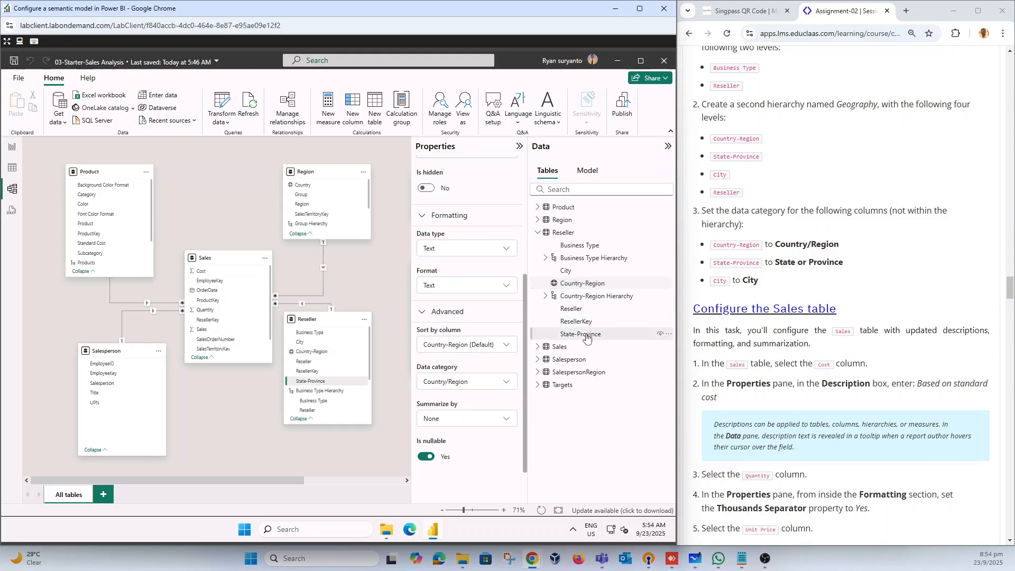
{"action": "left_click", "coordinate": [466, 383]}
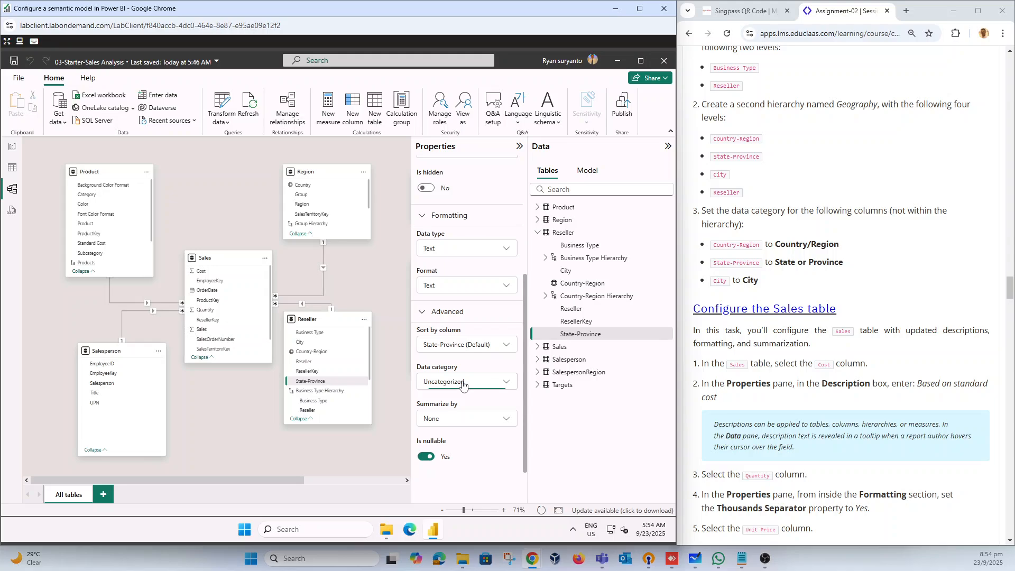
{"action": "scroll", "coordinate": [473, 316], "scroll_direction": "down", "scroll_amount": 3}
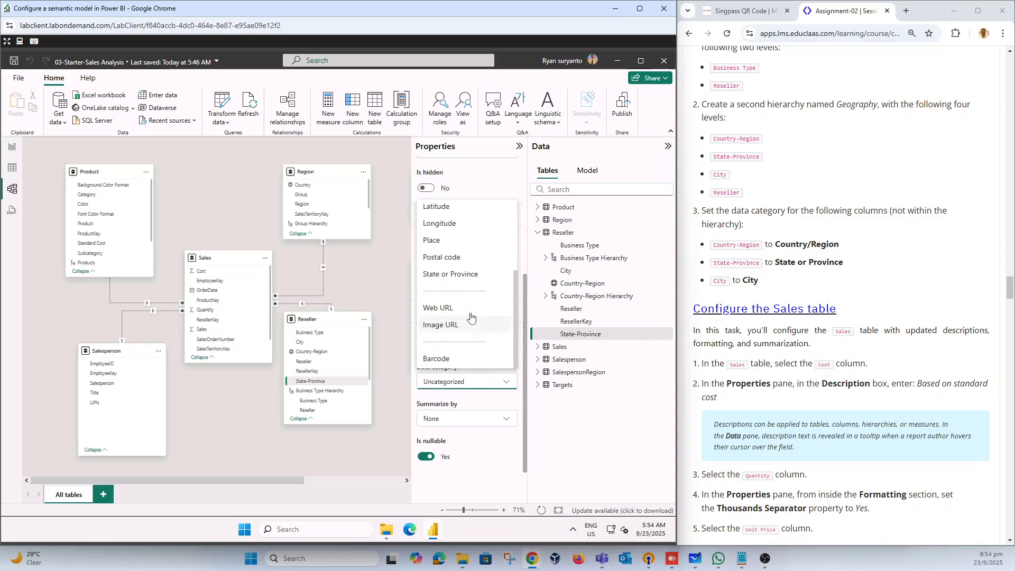
{"action": "left_click", "coordinate": [462, 275]}
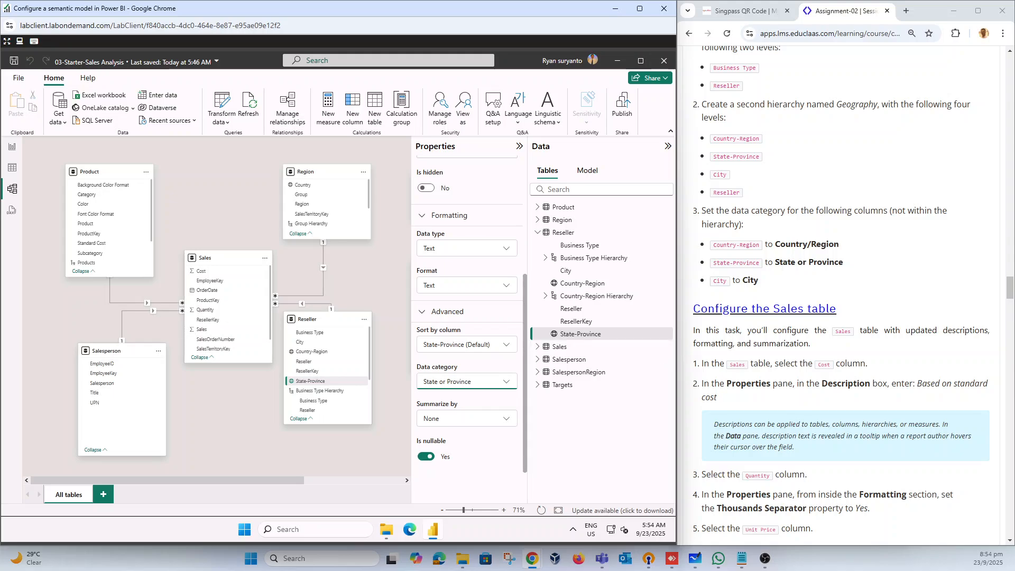
Step: Set the data category of the Reseller table's City column to City
{"action": "left_click", "coordinate": [570, 271]}
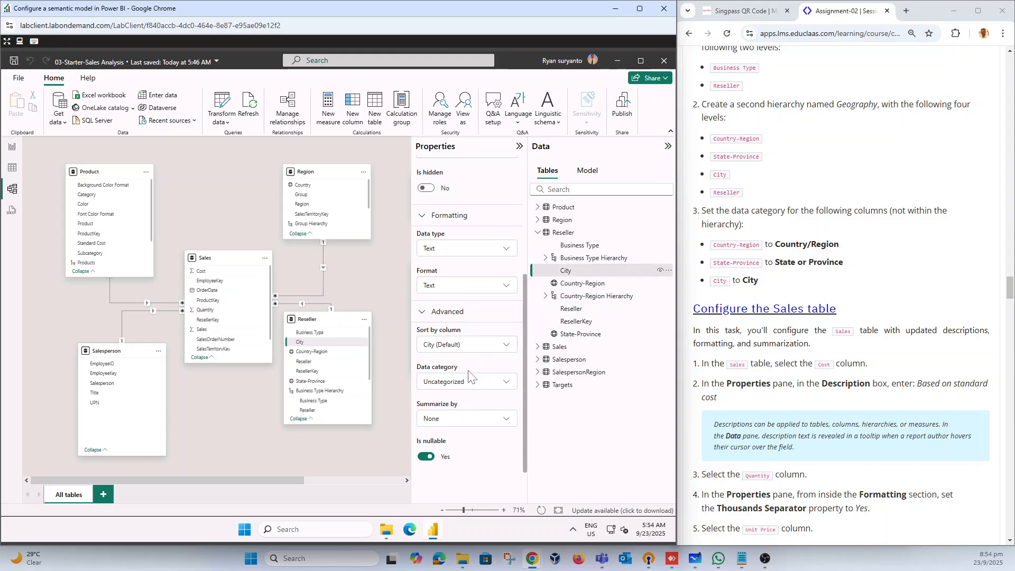
{"action": "left_click", "coordinate": [491, 383]}
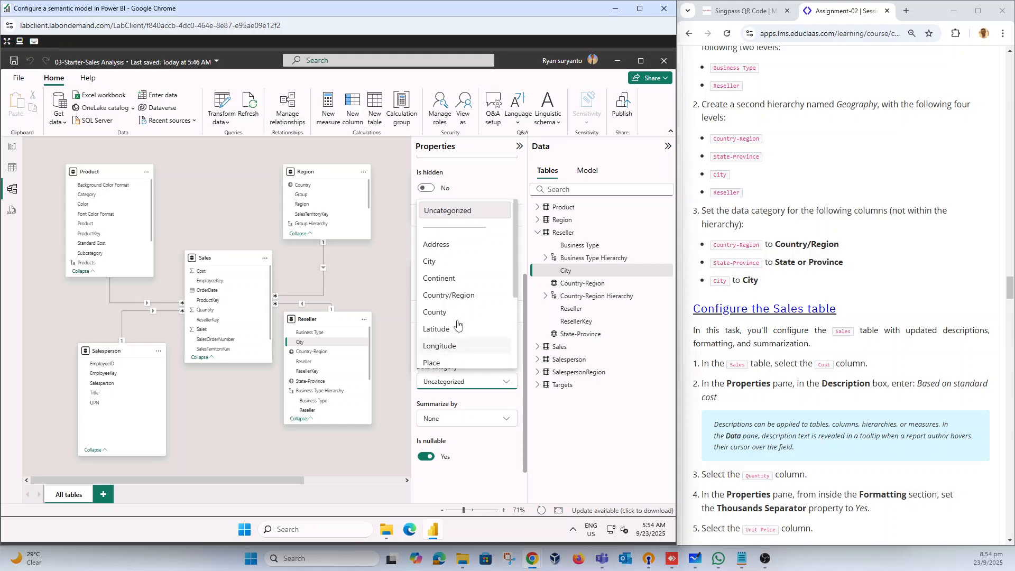
{"action": "left_click", "coordinate": [443, 262]}
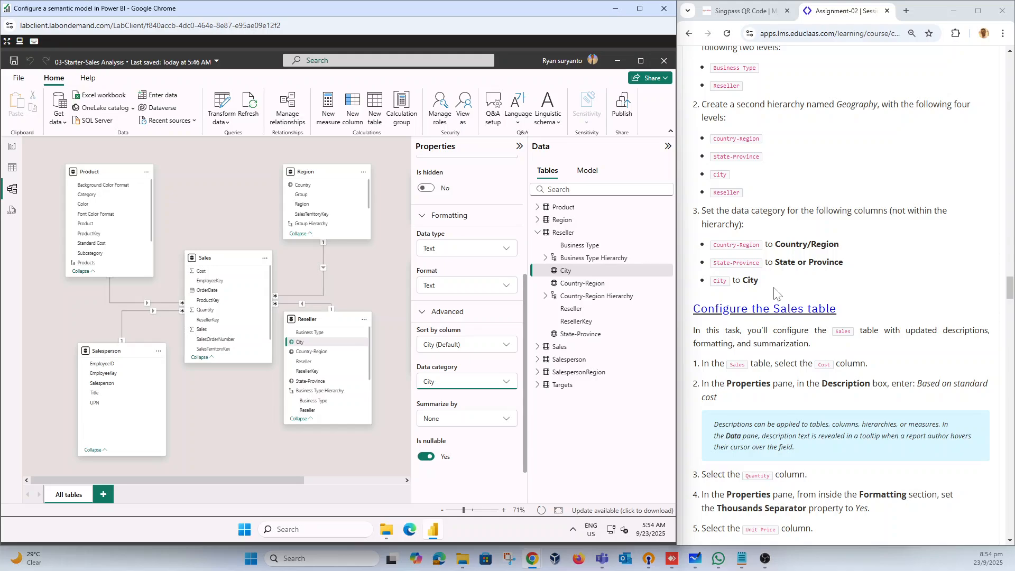
Step: Copy "Based on standard cost" from the lab instructions into the description of the Sales table's Cost column
{"action": "scroll", "coordinate": [777, 321], "scroll_direction": "down", "scroll_amount": 2}
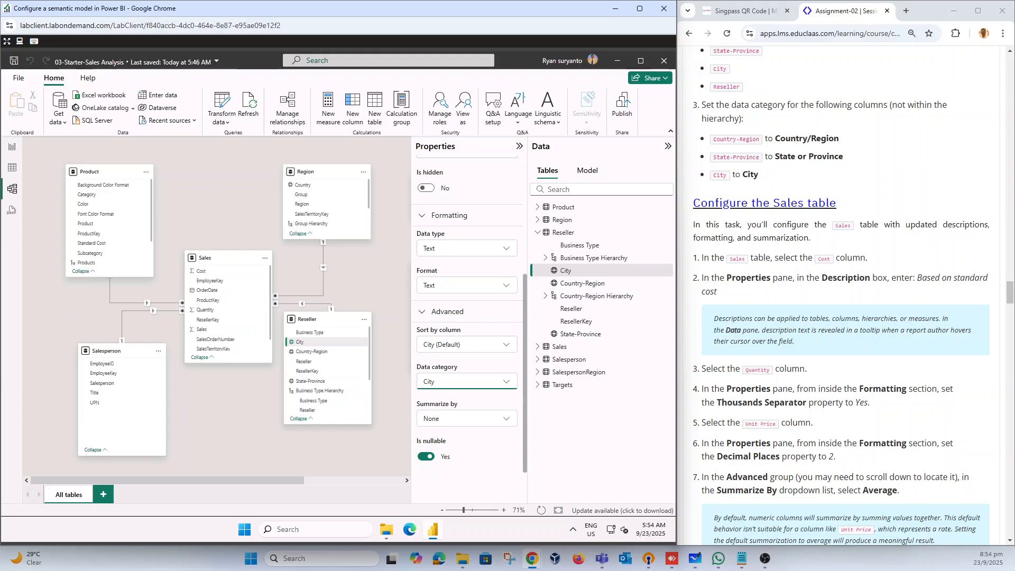
{"action": "left_click", "coordinate": [538, 233]}
{"action": "left_click", "coordinate": [537, 245]}
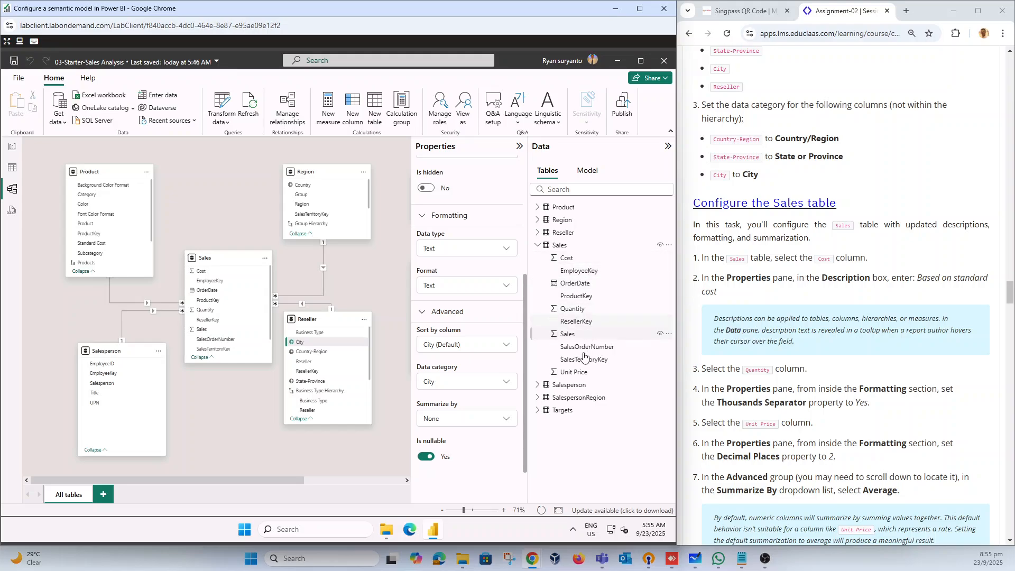
{"action": "left_click", "coordinate": [566, 259]}
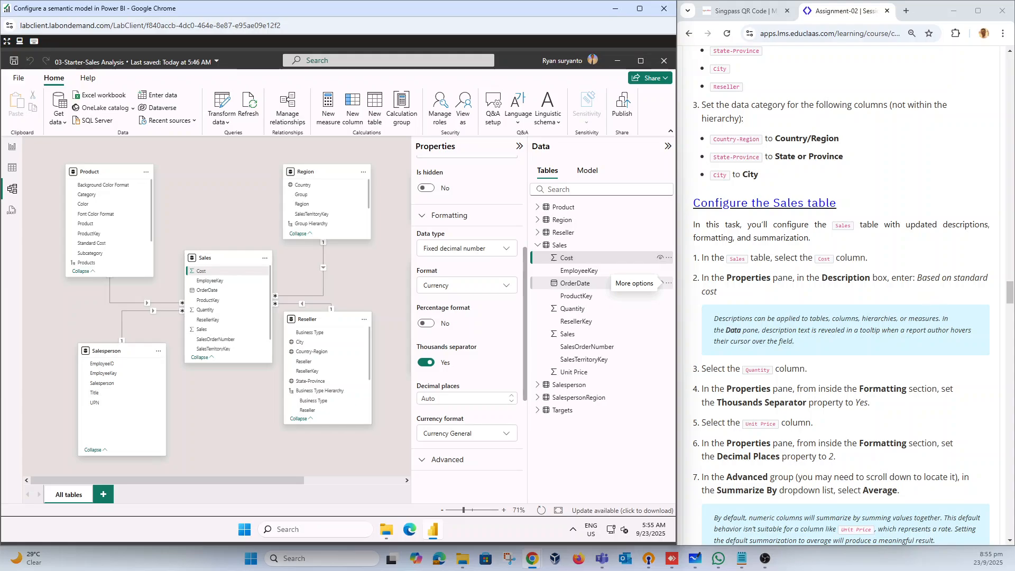
{"action": "left_click_drag", "start_coordinate": [918, 278], "coordinate": [868, 295]}
{"action": "key", "text": "ctrl+c"}
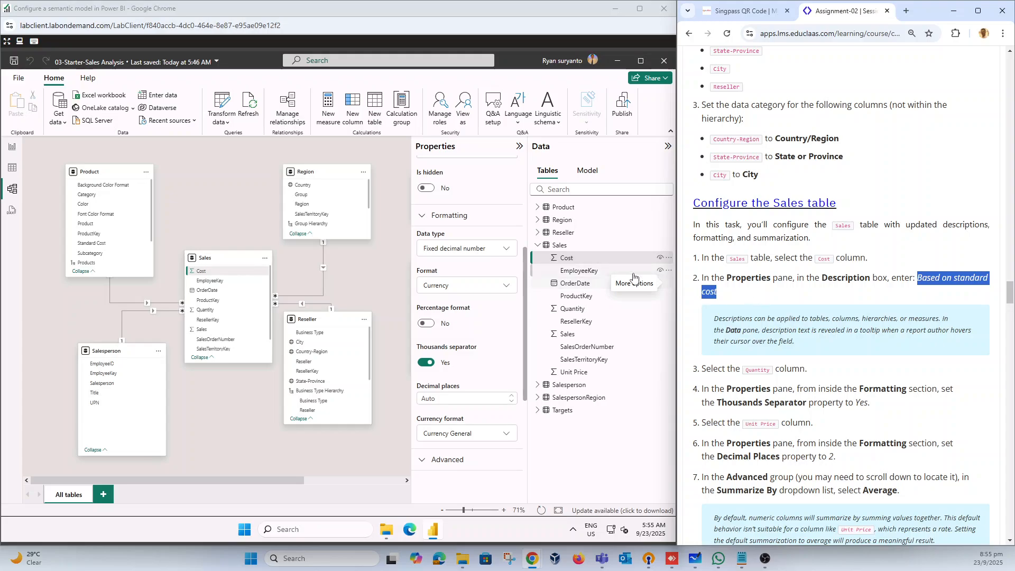
{"action": "scroll", "coordinate": [474, 290], "scroll_direction": "up", "scroll_amount": 5}
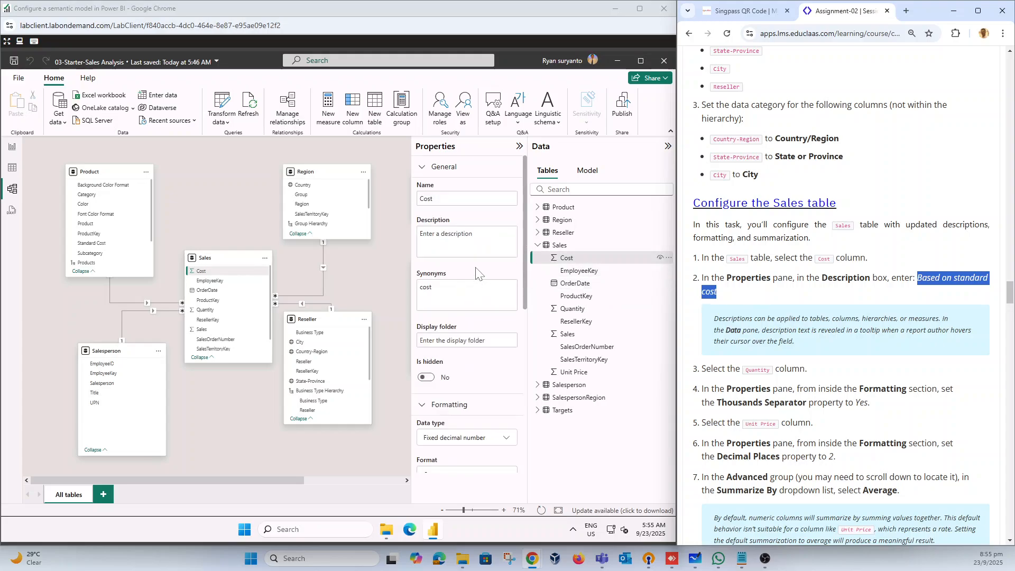
{"action": "left_click", "coordinate": [465, 241]}
{"action": "key", "text": "ctrl+v"}
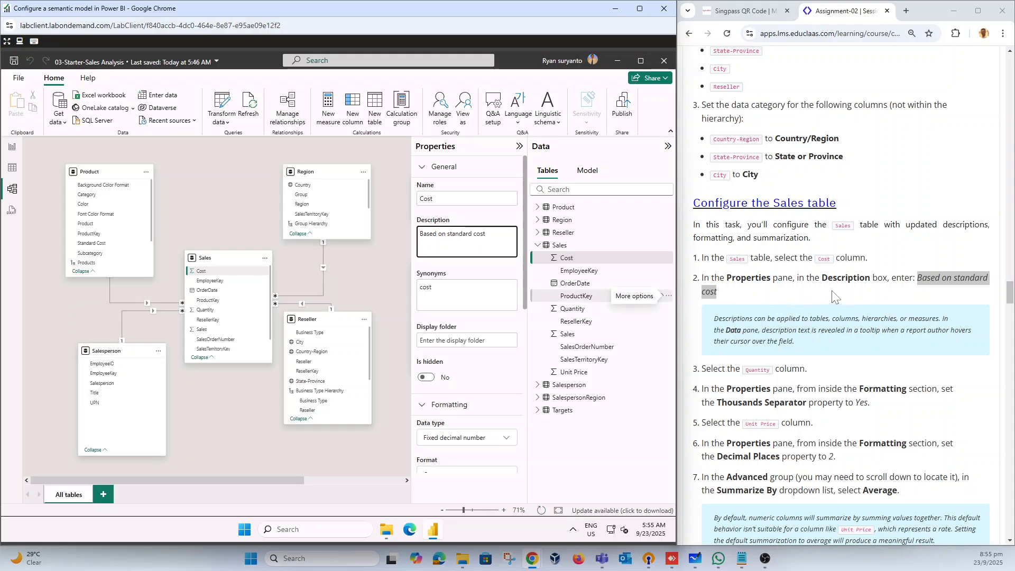
Step: Collapse the general properties of the Sales table's Quantity column and set its decimal places to 2
{"action": "scroll", "coordinate": [770, 329], "scroll_direction": "down", "scroll_amount": 2}
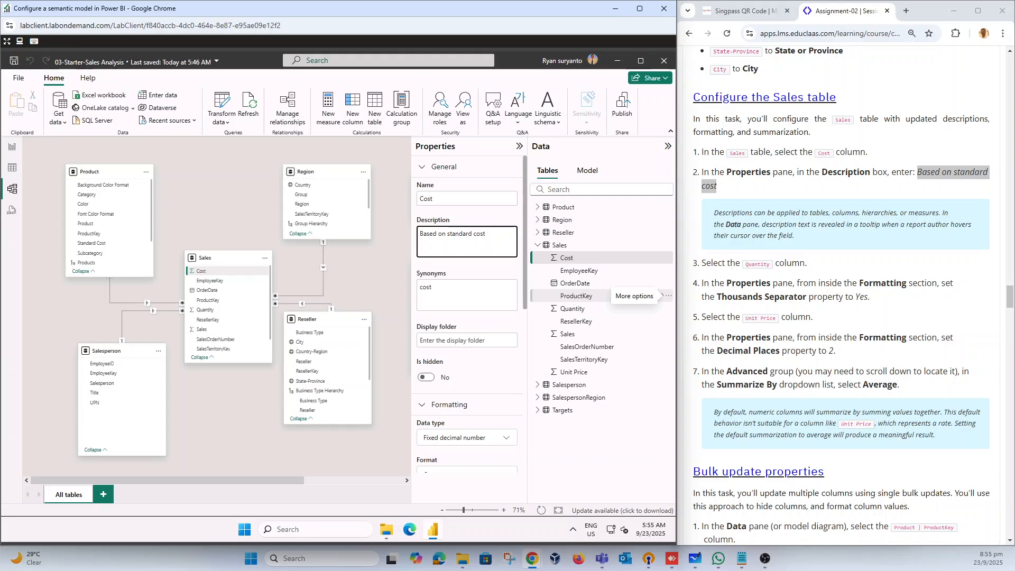
{"action": "left_click", "coordinate": [582, 310]}
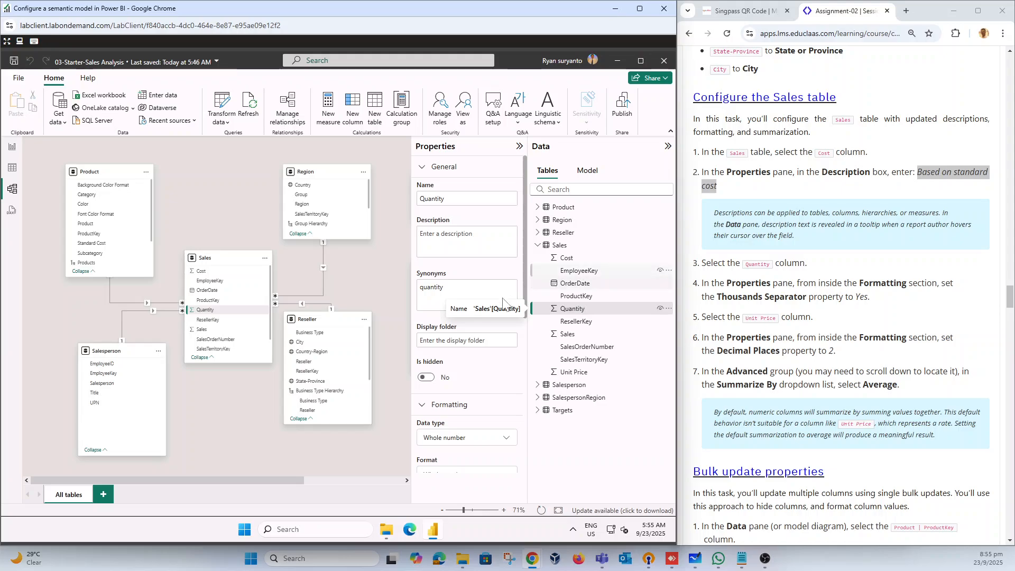
{"action": "scroll", "coordinate": [478, 349], "scroll_direction": "down", "scroll_amount": 2}
{"action": "scroll", "coordinate": [480, 350], "scroll_direction": "down", "scroll_amount": 2}
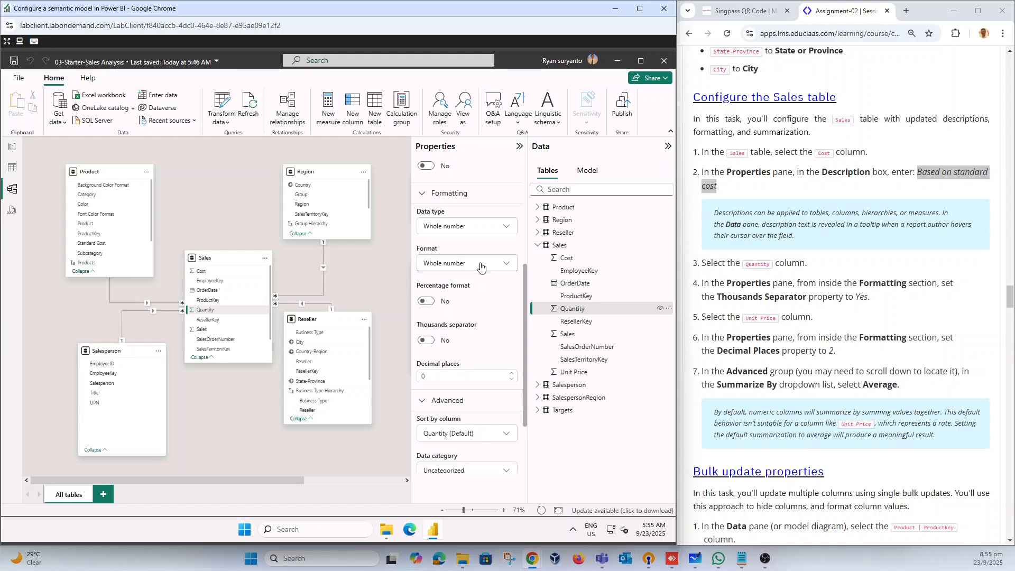
{"action": "left_click", "coordinate": [506, 268]}
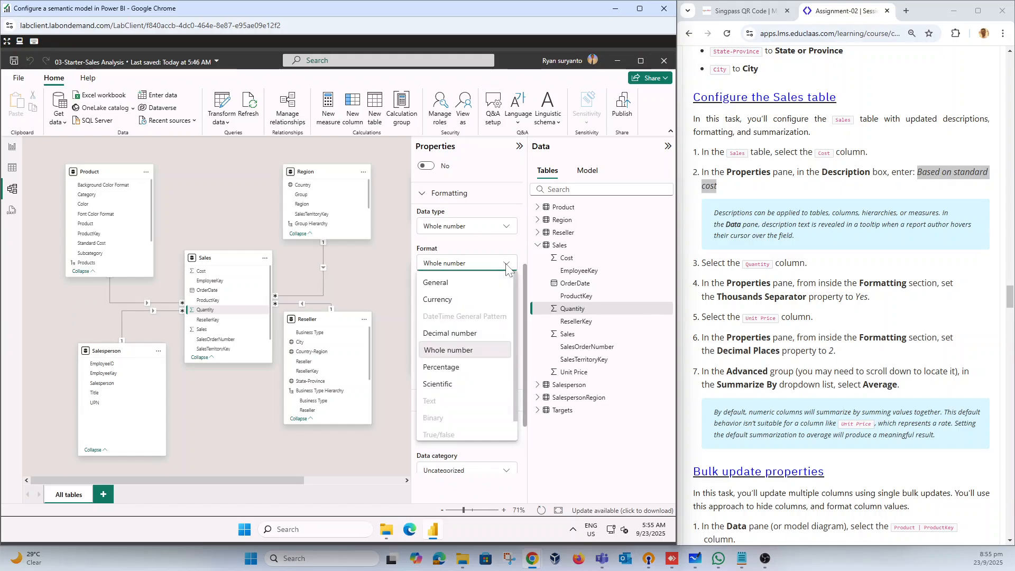
{"action": "left_click", "coordinate": [507, 268]}
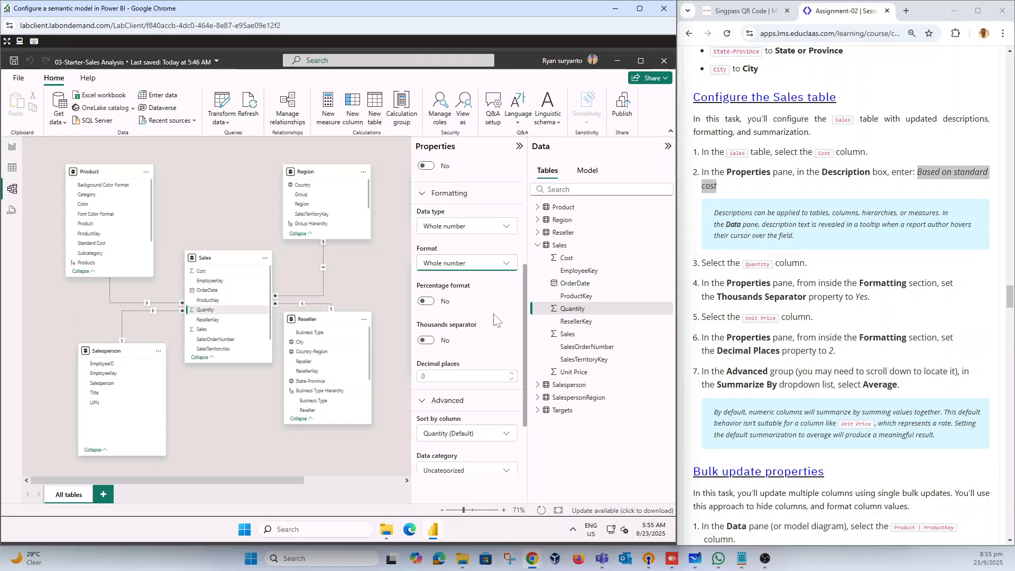
{"action": "scroll", "coordinate": [493, 336], "scroll_direction": "down", "scroll_amount": 2}
{"action": "scroll", "coordinate": [493, 336], "scroll_direction": "up", "scroll_amount": 5}
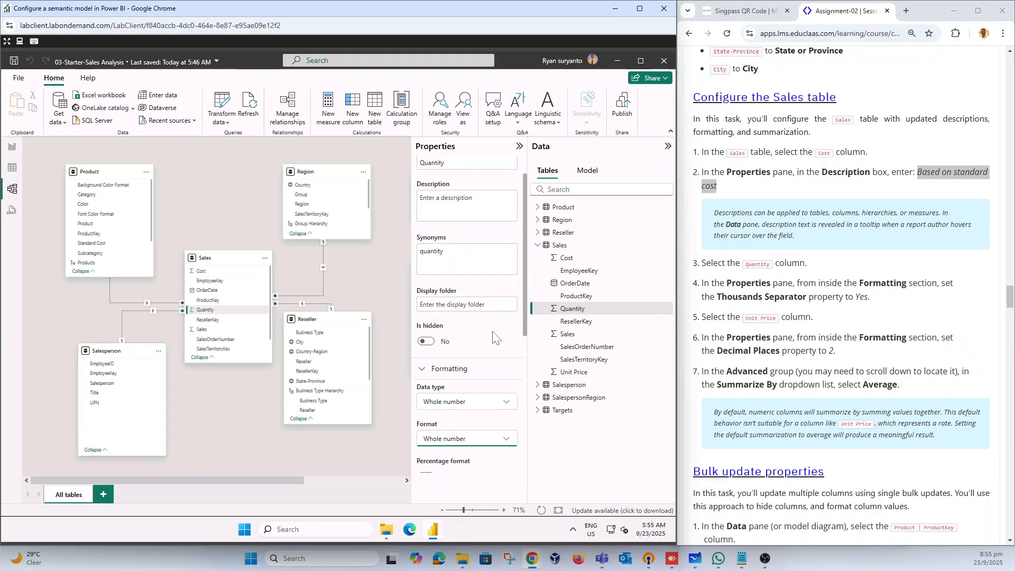
{"action": "scroll", "coordinate": [494, 337], "scroll_direction": "up", "scroll_amount": 1}
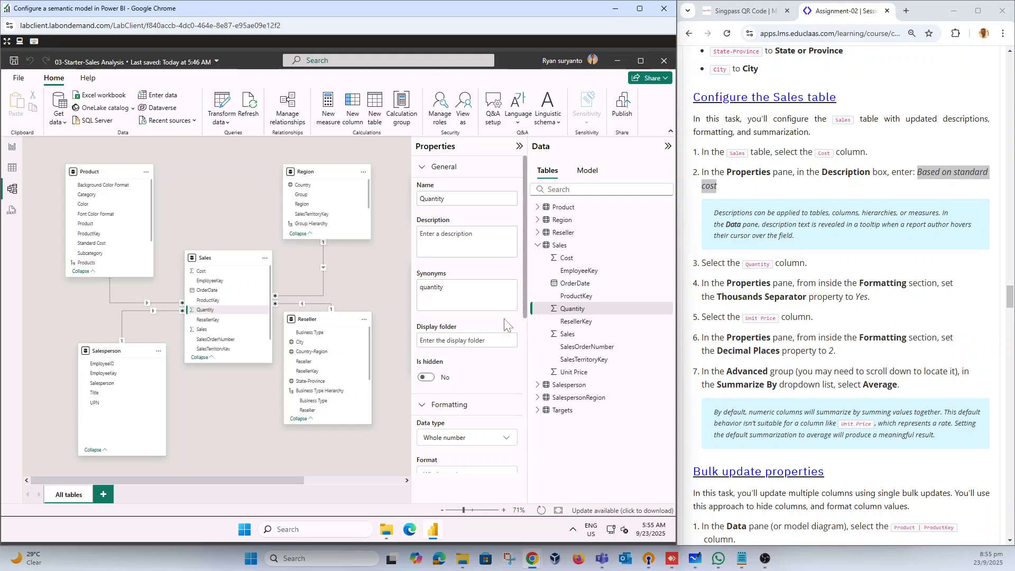
{"action": "left_click", "coordinate": [426, 168]}
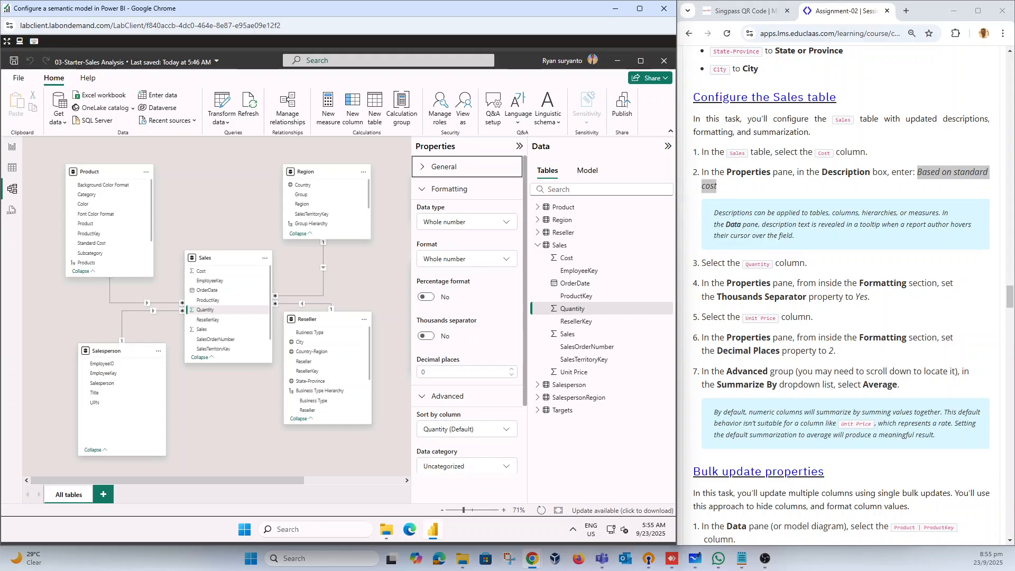
{"action": "left_click", "coordinate": [424, 372]}
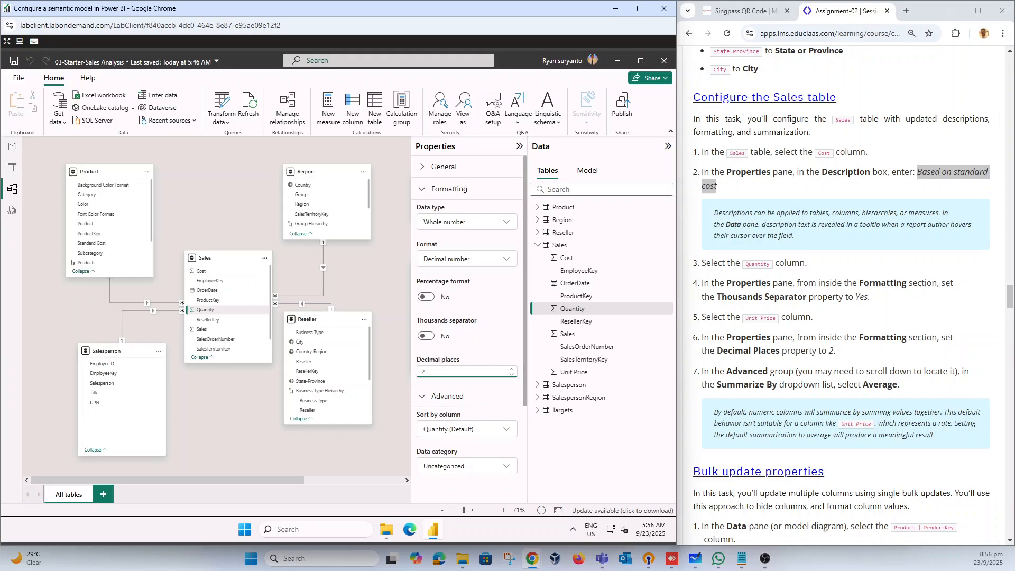
Step: Turn on the thousands separator for the Sales table's Quantity column and set its decimal places to 0
{"action": "left_click", "coordinate": [428, 337]}
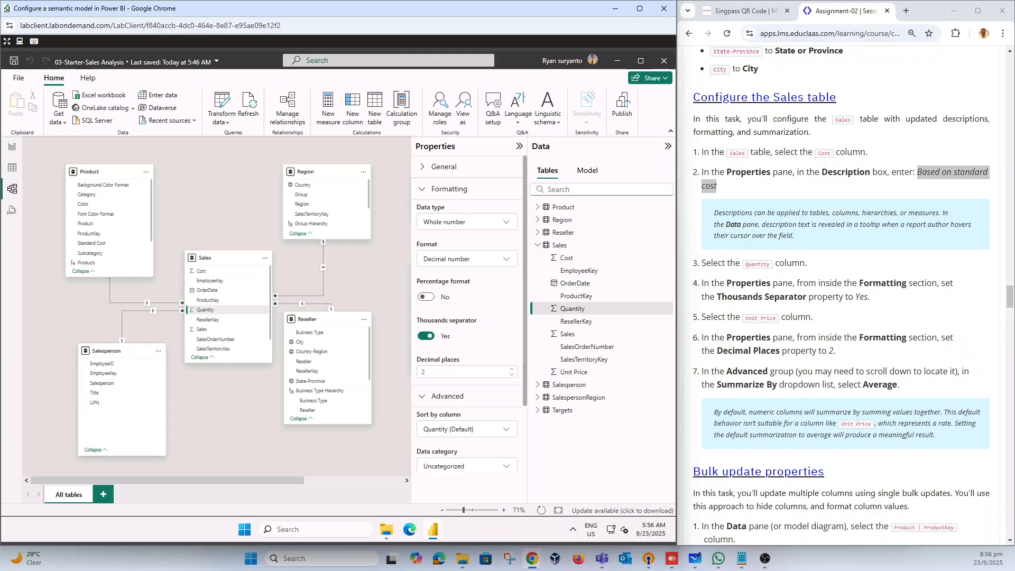
{"action": "left_click", "coordinate": [512, 376]}
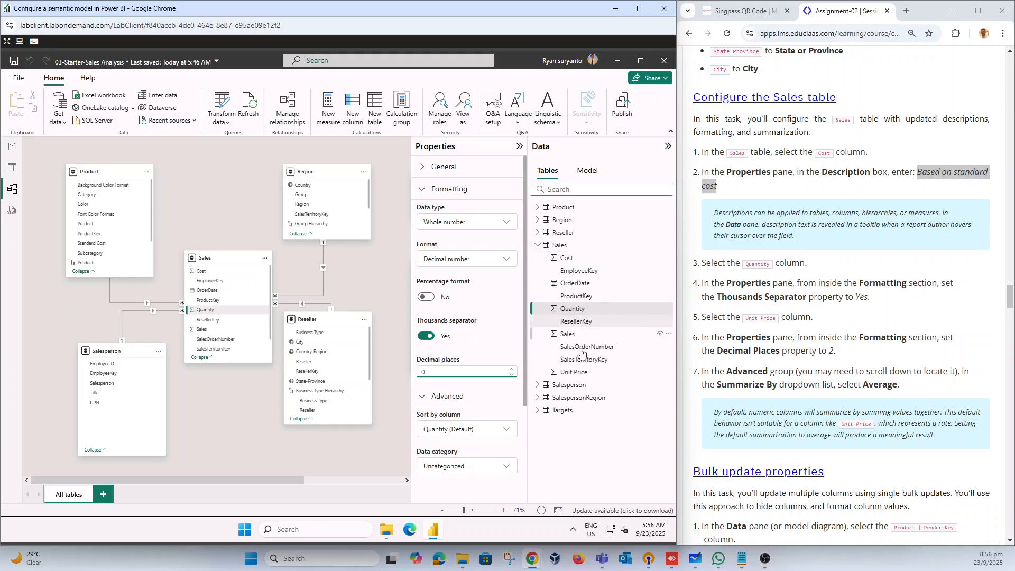
Step: Set the decimal places of the Sales table's Unit Price column to 2
{"action": "left_click", "coordinate": [574, 372]}
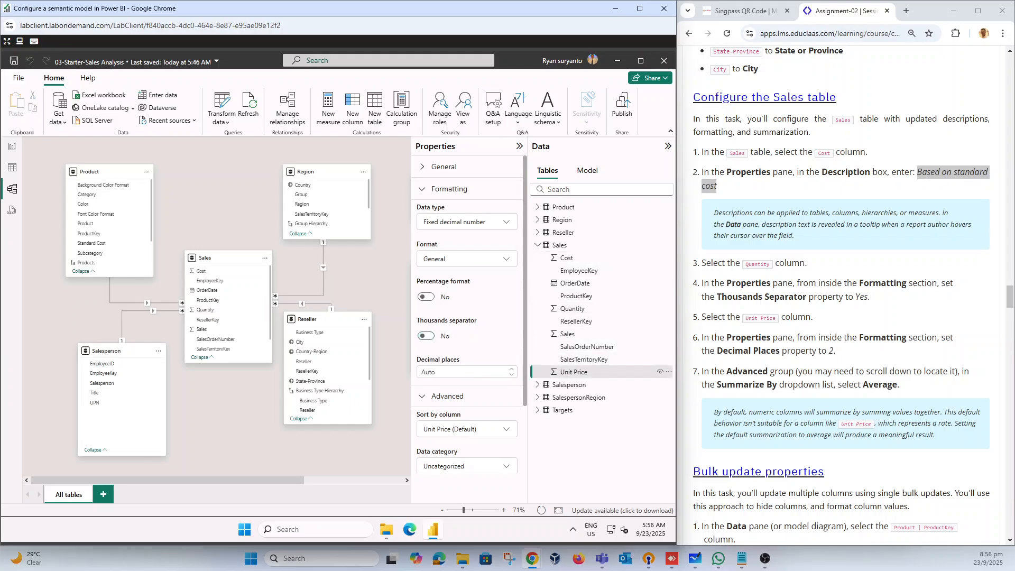
{"action": "left_click", "coordinate": [423, 372]}
{"action": "key", "text": "Return"}
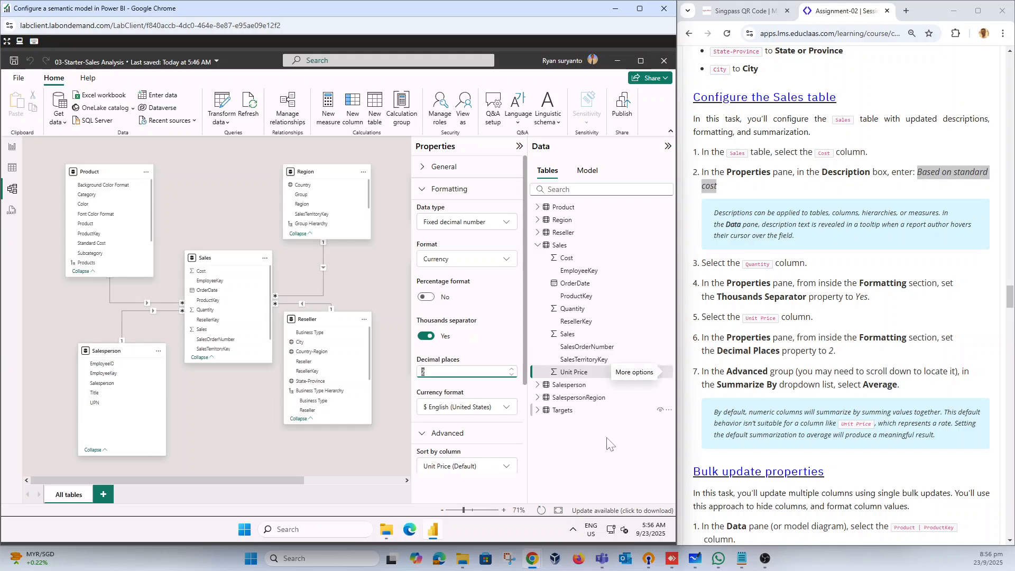
{"action": "left_click", "coordinate": [607, 439]}
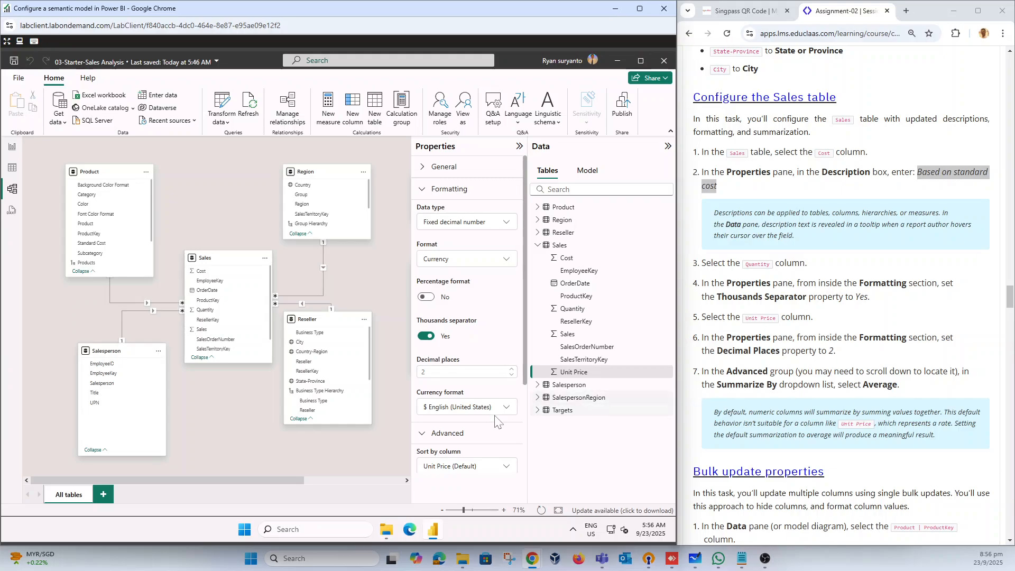
Step: Set the Unit Price column to summarize by Average
{"action": "scroll", "coordinate": [472, 423], "scroll_direction": "down", "scroll_amount": 2}
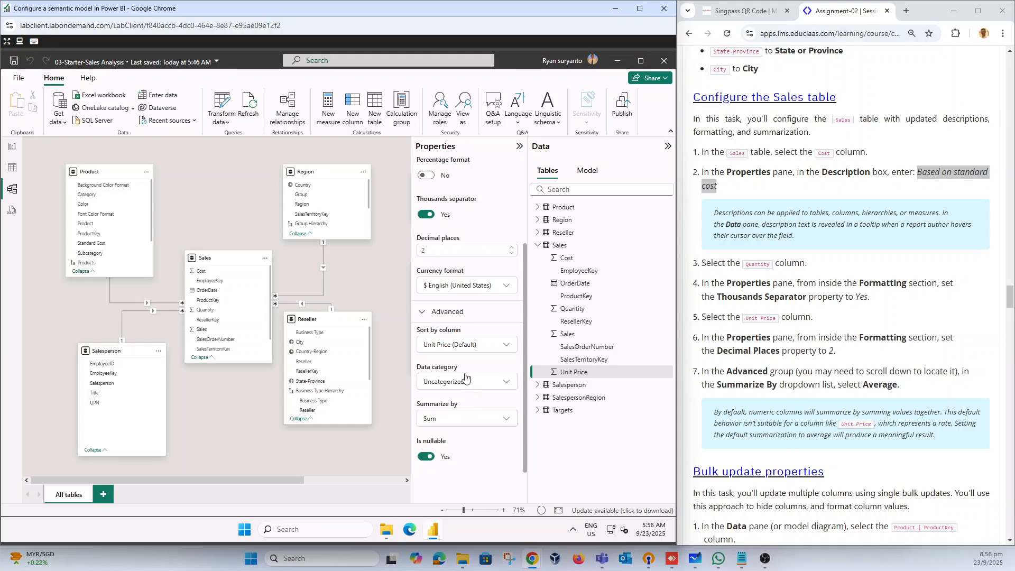
{"action": "left_click", "coordinate": [486, 421]}
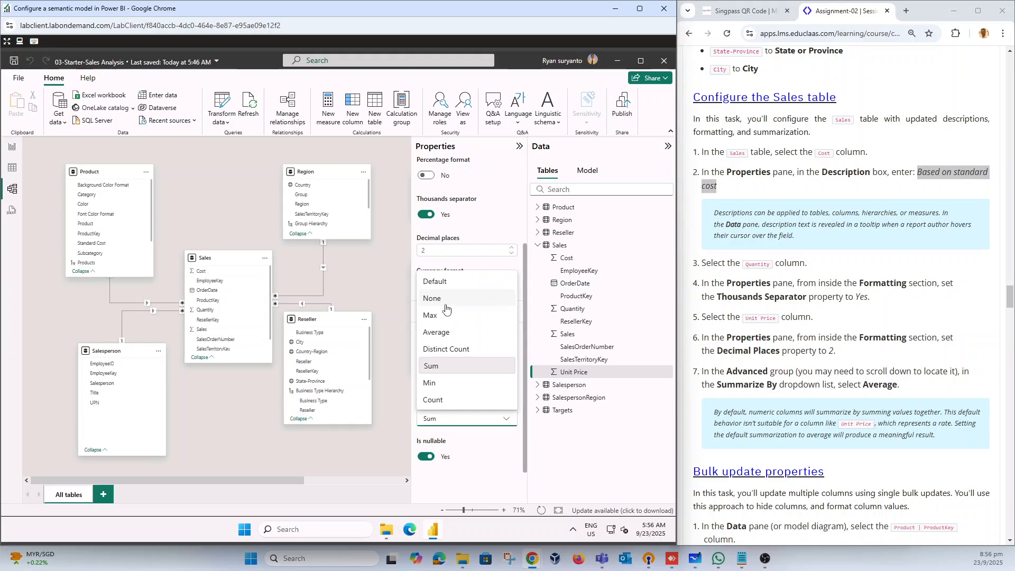
{"action": "left_click", "coordinate": [446, 335]}
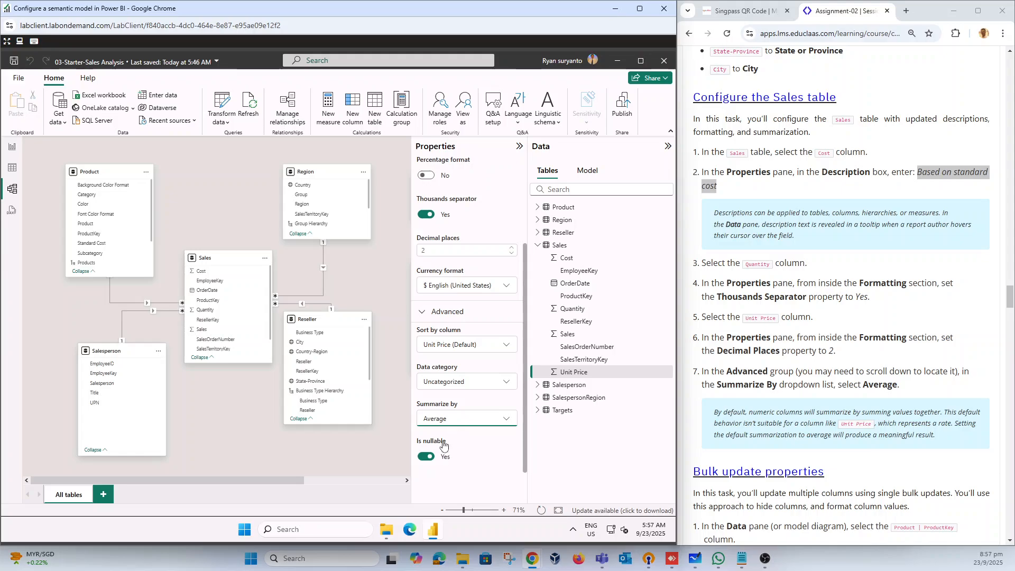
Step: Advance the lab instructions to the bulk update section and save the 03-Starter-Sales Analysis file
{"action": "scroll", "coordinate": [841, 295], "scroll_direction": "down", "scroll_amount": 1}
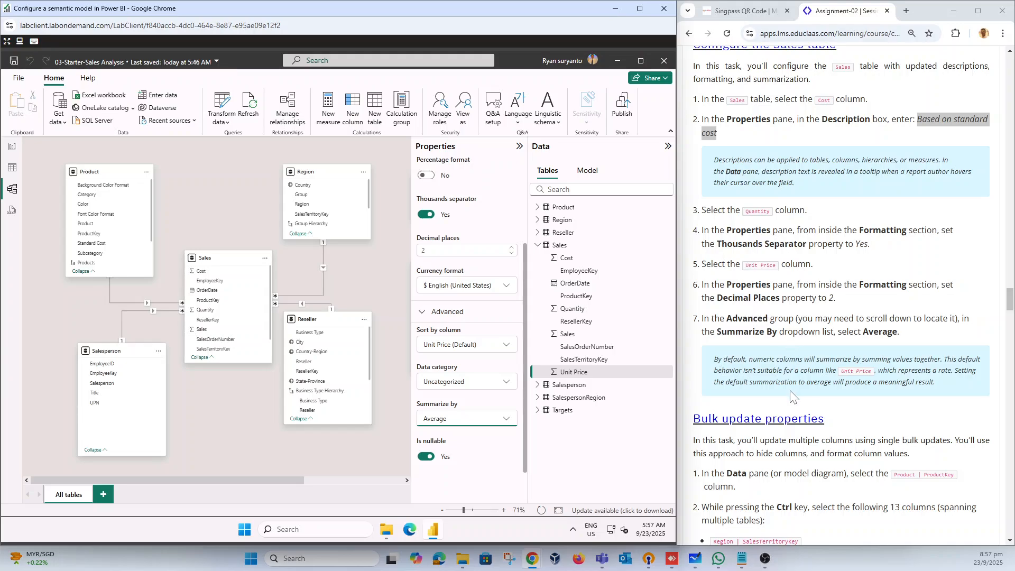
{"action": "scroll", "coordinate": [791, 395], "scroll_direction": "down", "scroll_amount": 2}
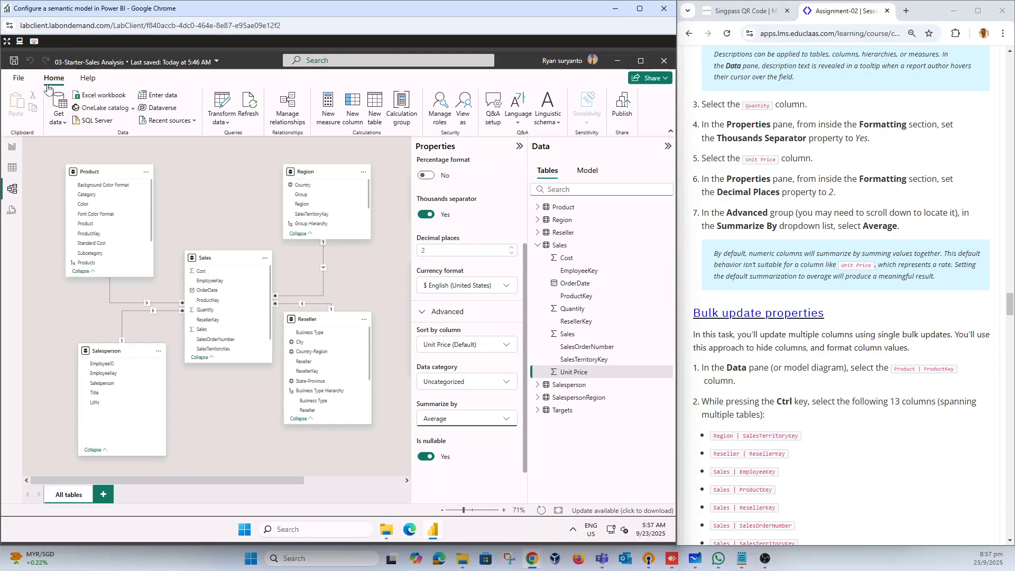
{"action": "left_click", "coordinate": [15, 63]}
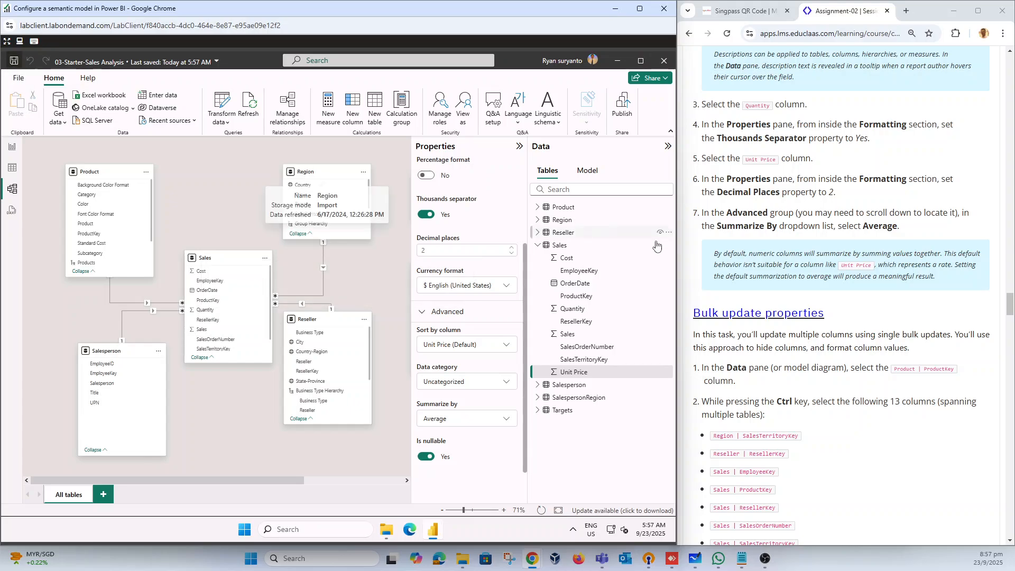
Step: Collapse the Sales table in the data list, expand the Product table and select its ProductKey column
{"action": "scroll", "coordinate": [968, 315], "scroll_direction": "down", "scroll_amount": 4}
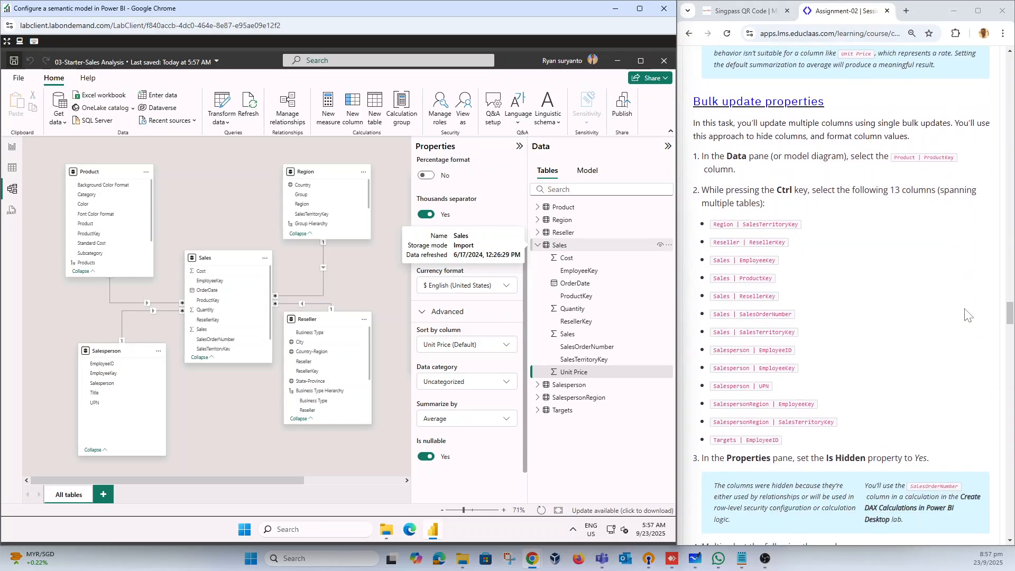
{"action": "scroll", "coordinate": [968, 315], "scroll_direction": "up", "scroll_amount": 1}
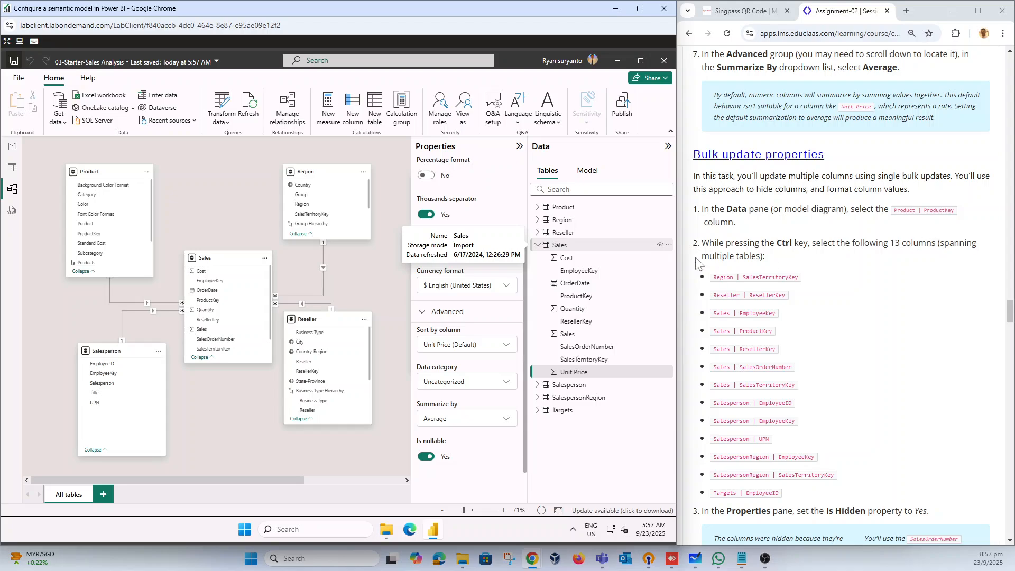
{"action": "left_click", "coordinate": [538, 244]}
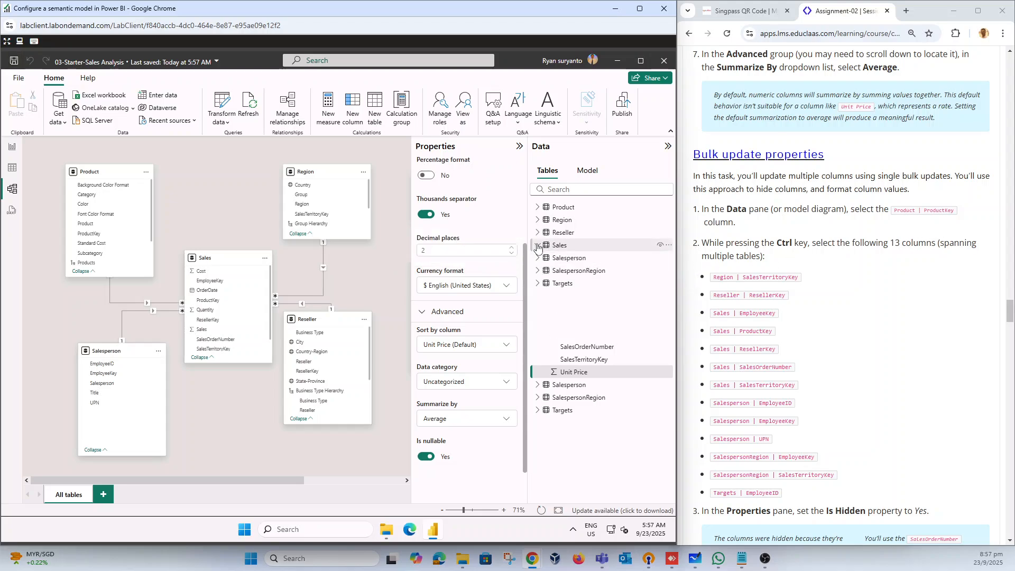
{"action": "left_click", "coordinate": [537, 207]}
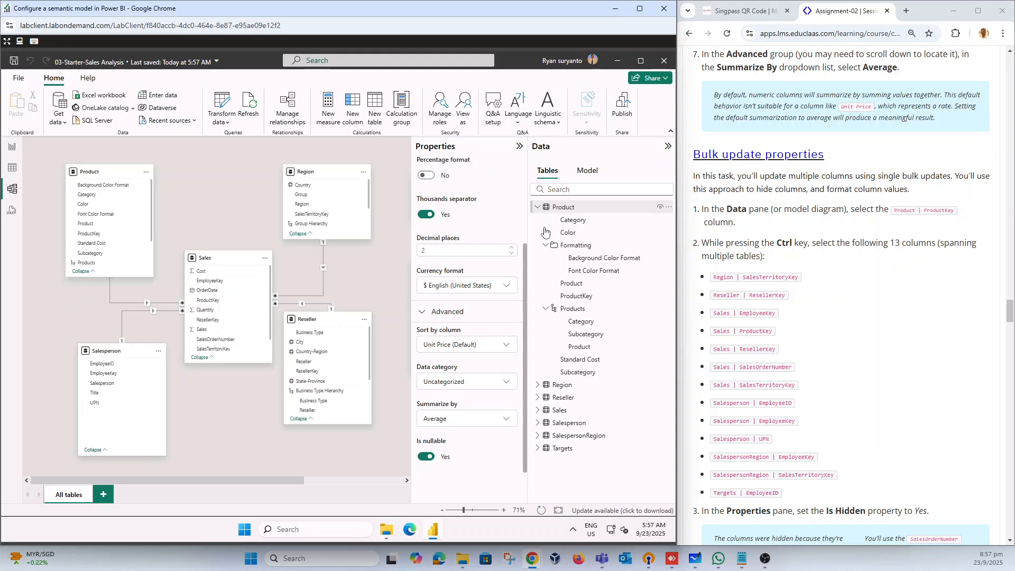
{"action": "left_click", "coordinate": [578, 296]}
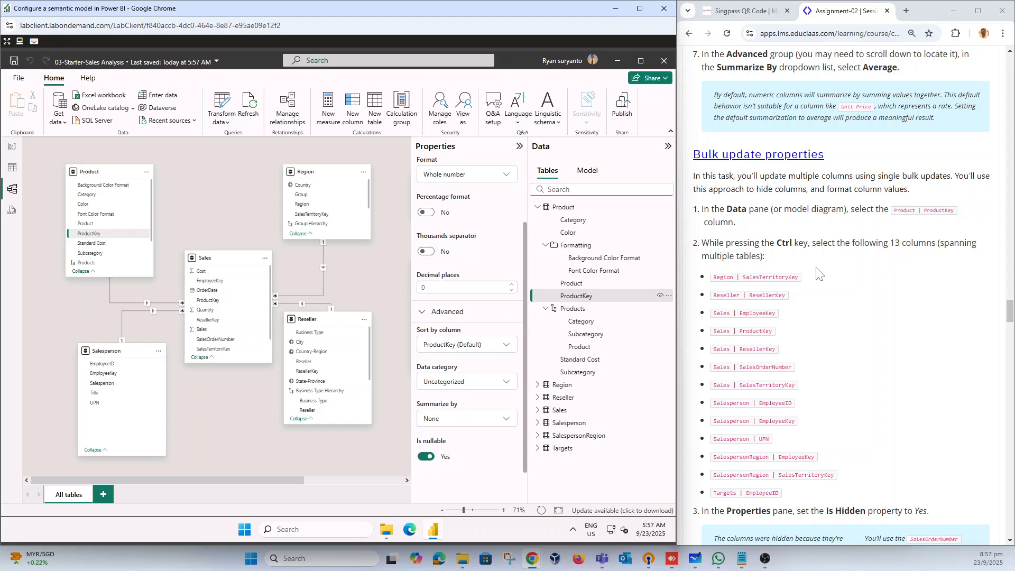
Step: Expand every table in the data list and reselect the Product table's ProductKey column
{"action": "scroll", "coordinate": [820, 274], "scroll_direction": "down", "scroll_amount": 1}
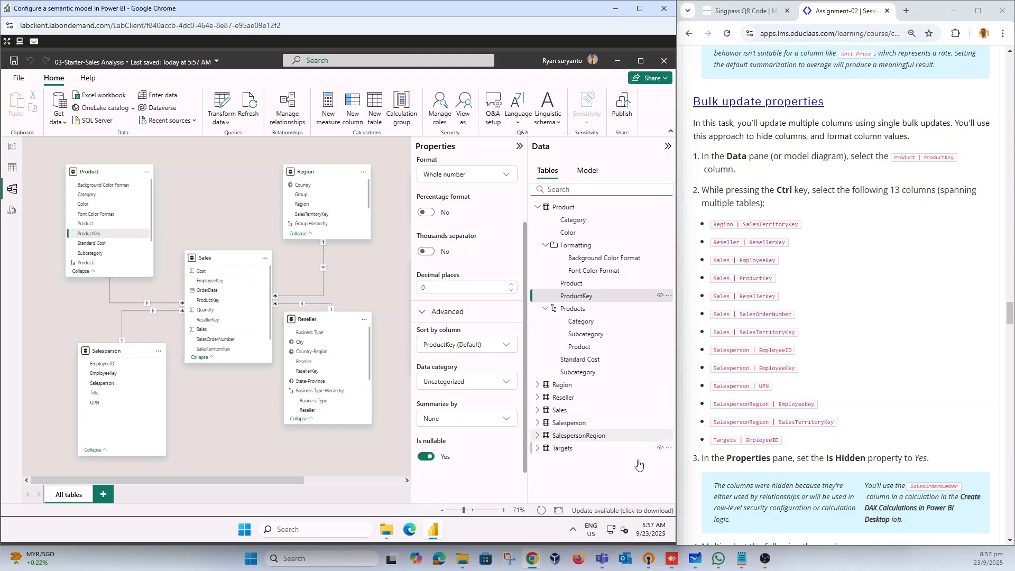
{"action": "right_click", "coordinate": [608, 479]}
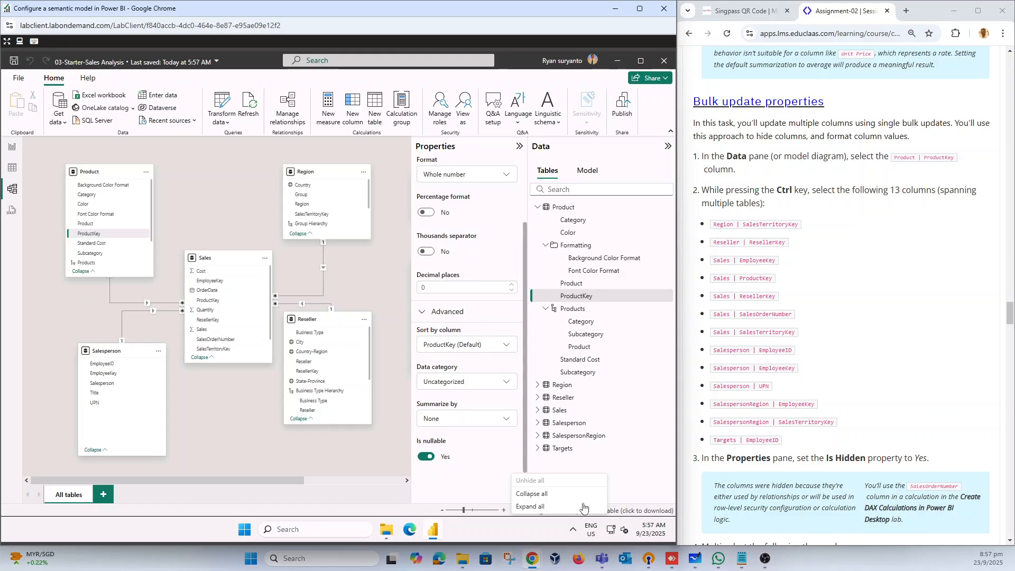
{"action": "left_click", "coordinate": [562, 509]}
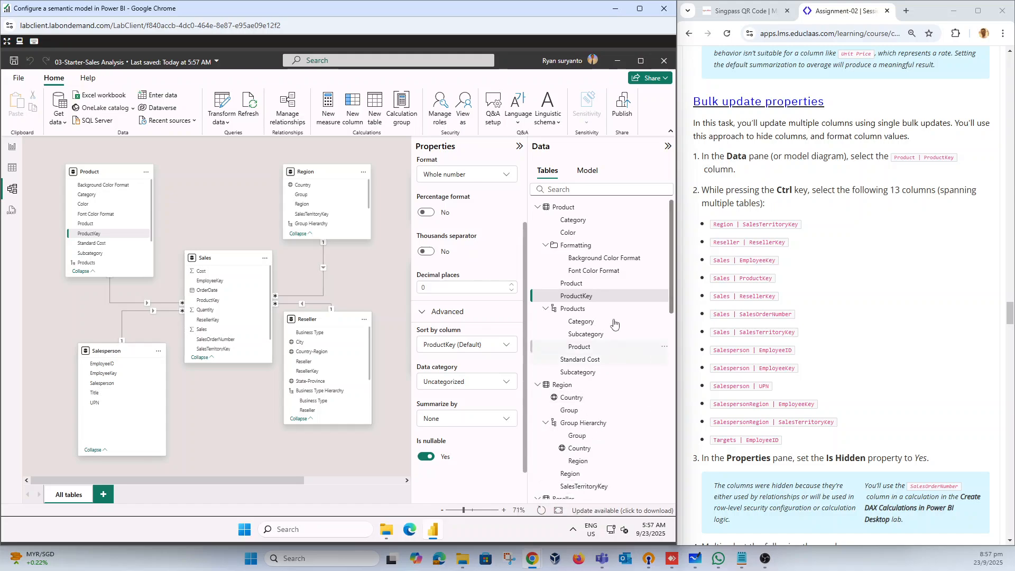
{"action": "left_click", "coordinate": [598, 301]}
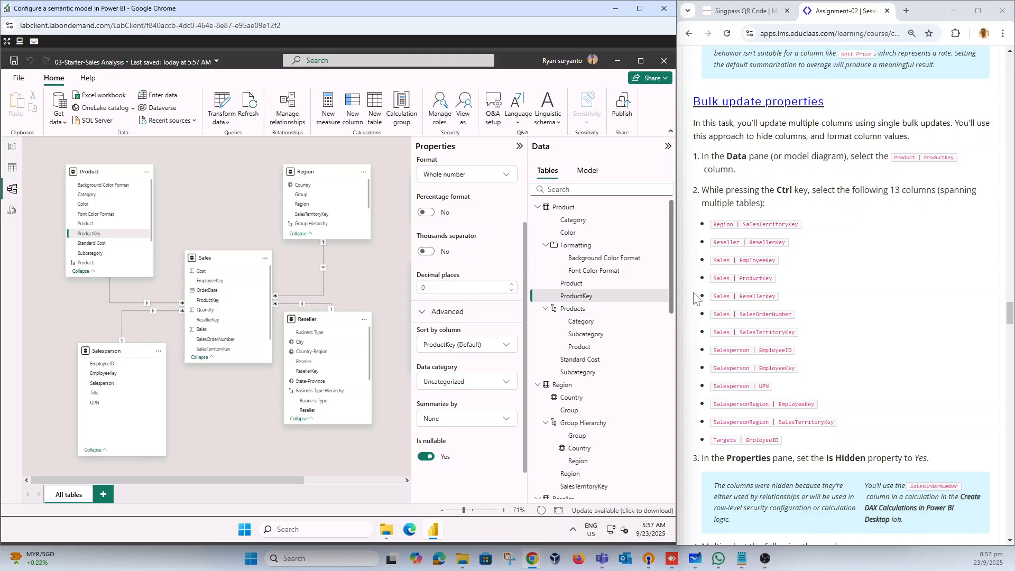
Step: Add the Region table's SalesTerritoryKey and the Reseller table's ResellerKey columns to the multi-column selection
{"action": "scroll", "coordinate": [637, 346], "scroll_direction": "down", "scroll_amount": 10}
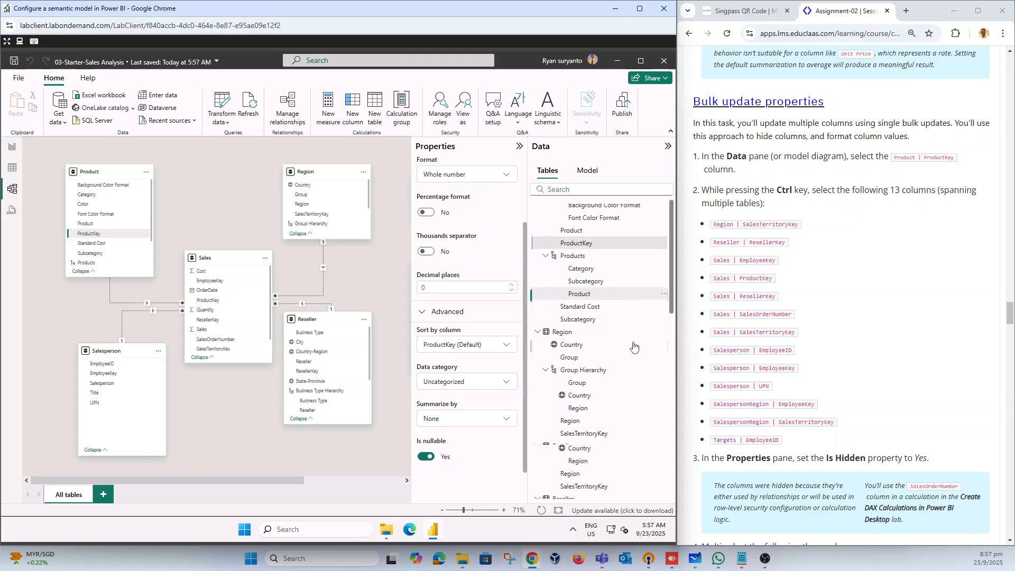
{"action": "scroll", "coordinate": [636, 348], "scroll_direction": "up", "scroll_amount": 2}
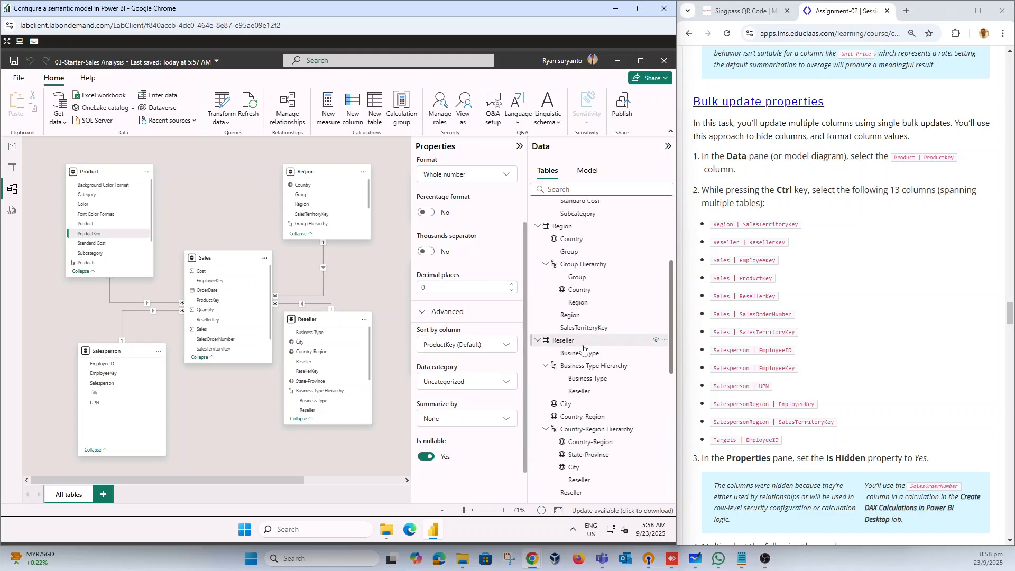
{"action": "scroll", "coordinate": [584, 351], "scroll_direction": "up", "scroll_amount": 4}
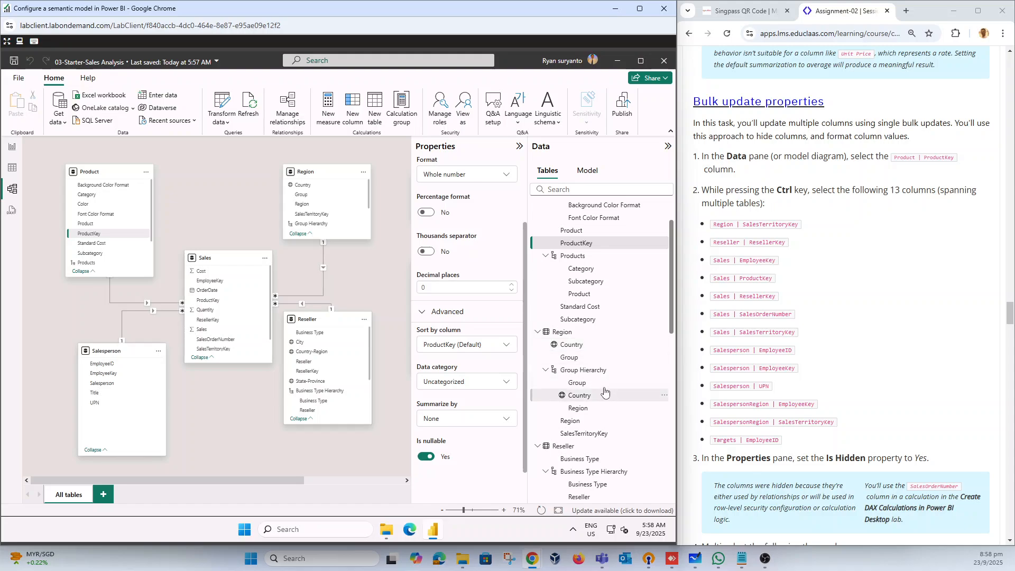
{"action": "left_click", "coordinate": [602, 434], "text": "ctrl"}
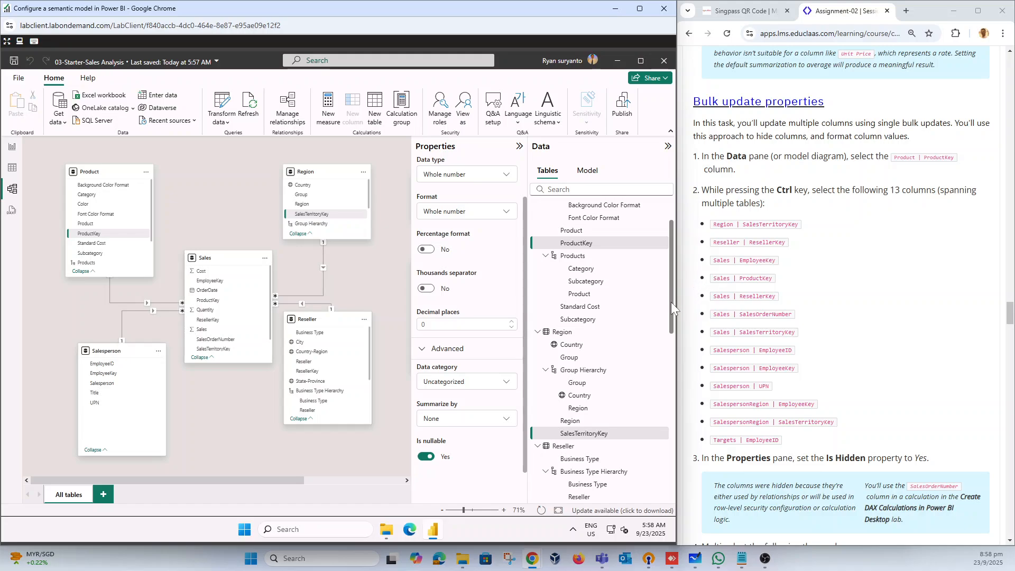
{"action": "left_click_drag", "start_coordinate": [672, 308], "coordinate": [673, 382]}
{"action": "left_click", "coordinate": [591, 426], "text": "ctrl"}
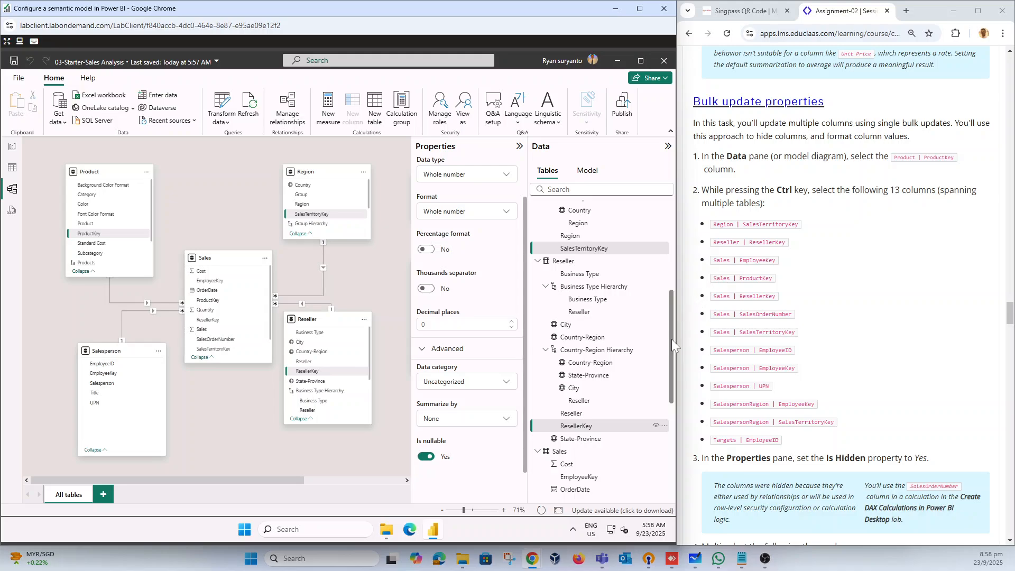
Step: Add the Sales table's EmployeeKey, ProductKey, ResellerKey, SalesOrderNumber and SalesTerritoryKey columns to the selection
{"action": "left_click_drag", "start_coordinate": [672, 367], "coordinate": [677, 420]}
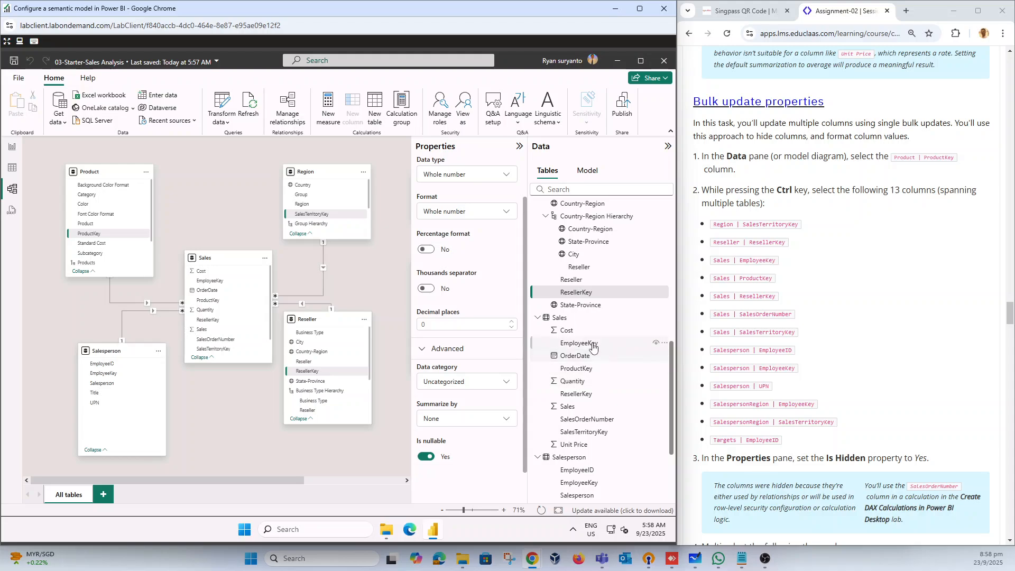
{"action": "left_click", "coordinate": [579, 343], "text": "ctrl"}
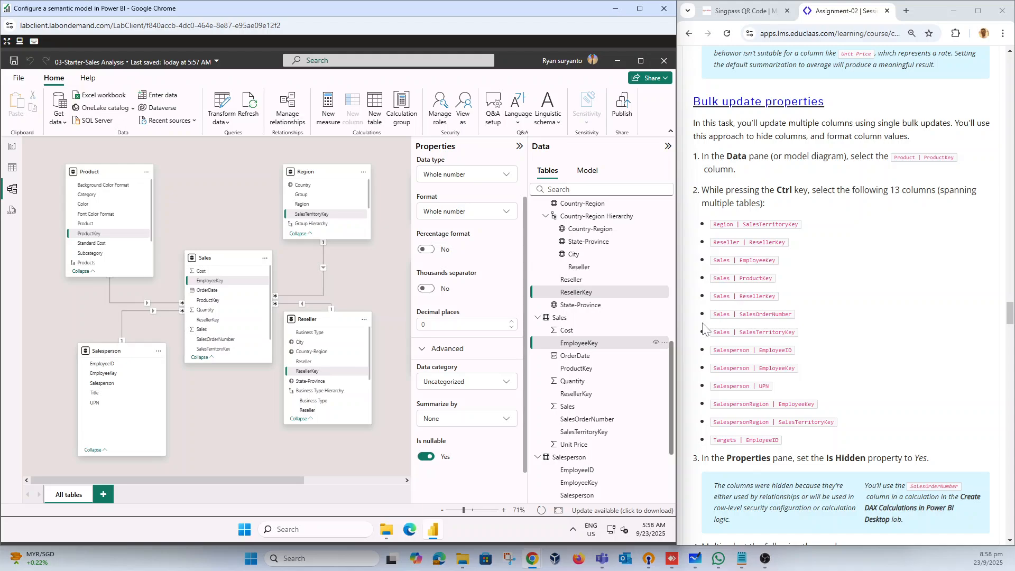
{"action": "left_click", "coordinate": [577, 368], "text": "ctrl"}
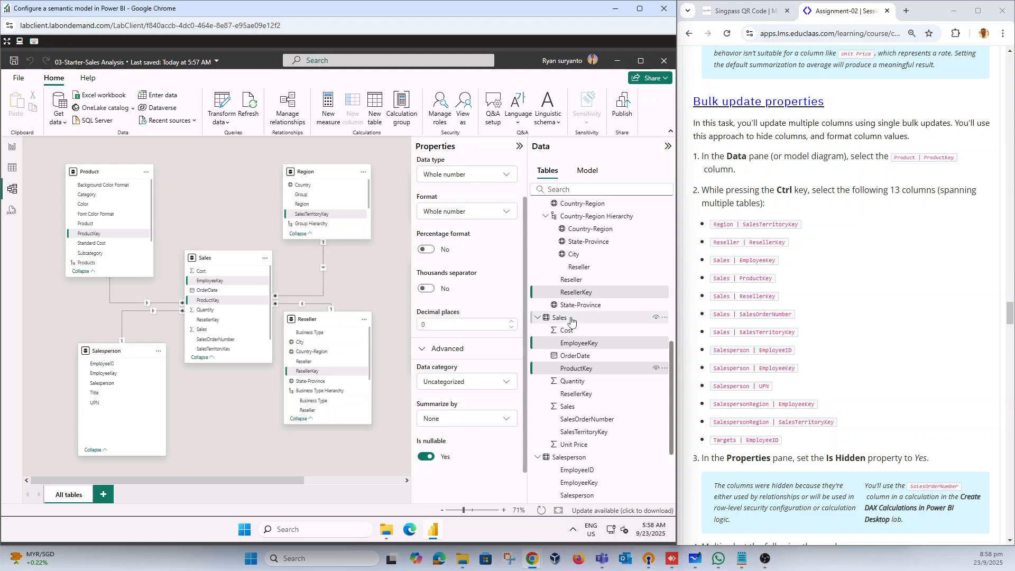
{"action": "left_click", "coordinate": [576, 395], "text": "ctrl"}
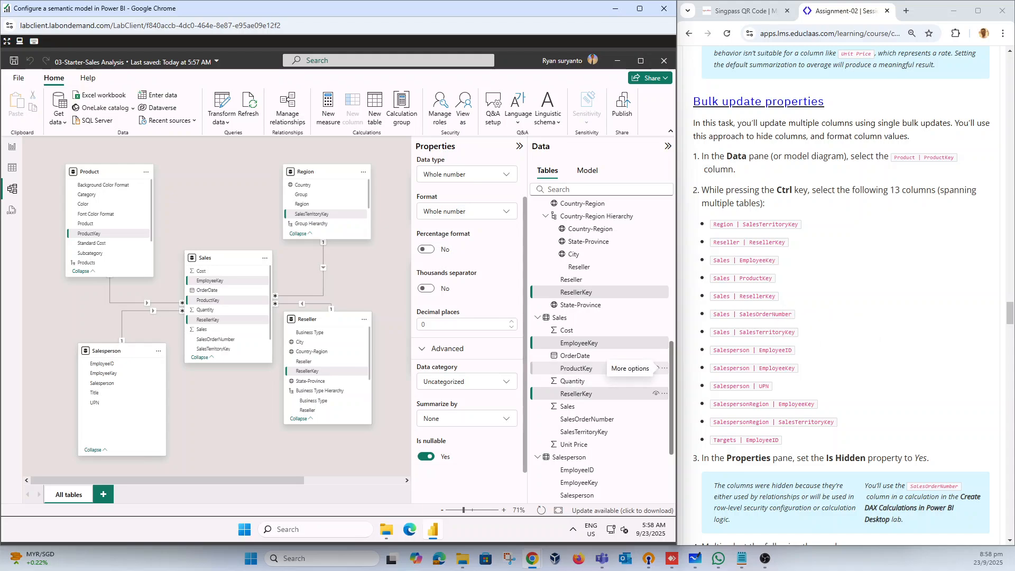
{"action": "left_click", "coordinate": [577, 368], "text": "ctrl"}
{"action": "left_click", "coordinate": [587, 420], "text": "ctrl"}
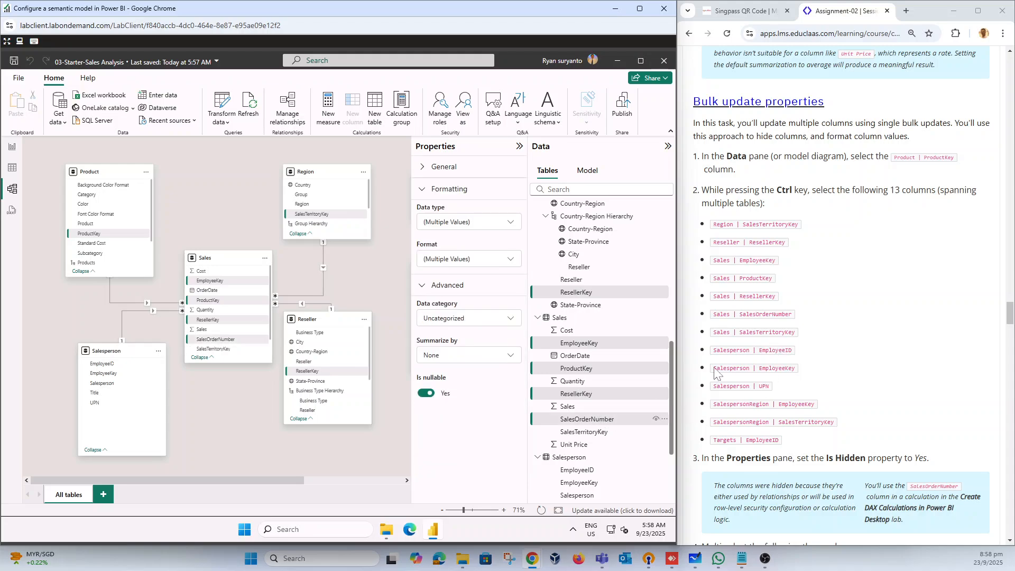
{"action": "scroll", "coordinate": [627, 389], "scroll_direction": "down", "scroll_amount": 3}
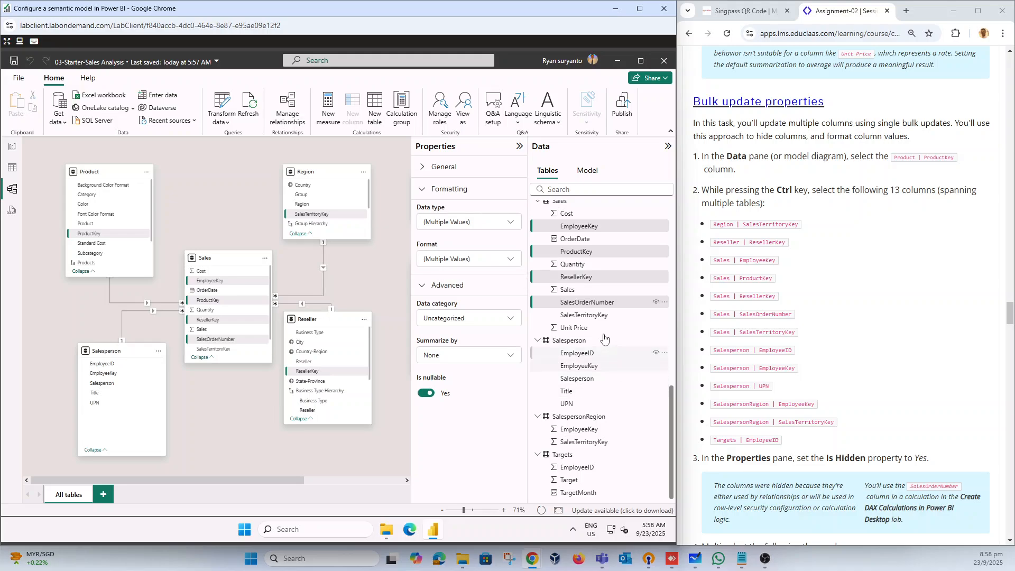
{"action": "left_click", "coordinate": [584, 315], "text": "ctrl"}
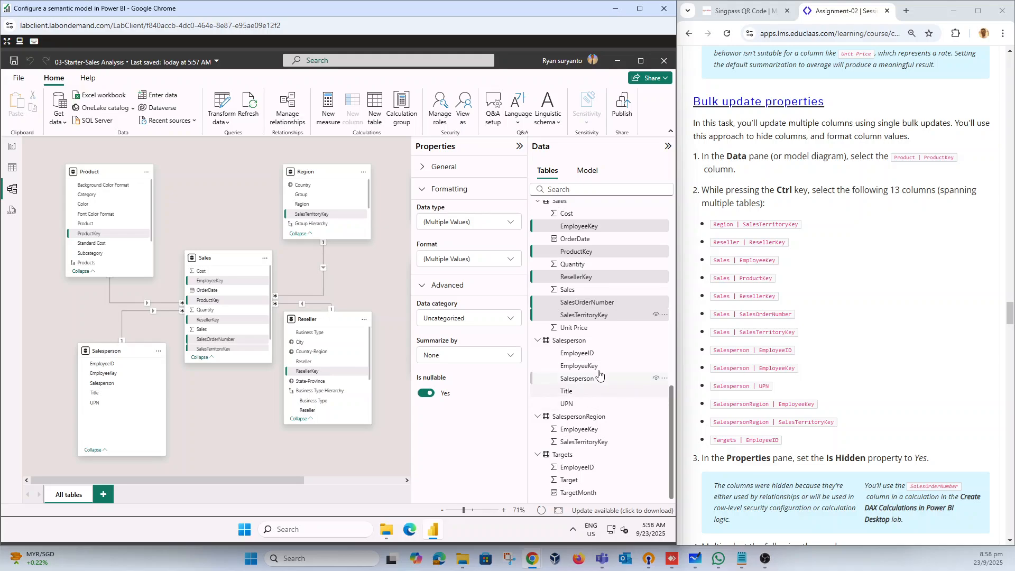
Step: Add the Salesperson table's EmployeeID, EmployeeKey and UPN columns to the selection
{"action": "left_click", "coordinate": [587, 356], "text": "ctrl"}
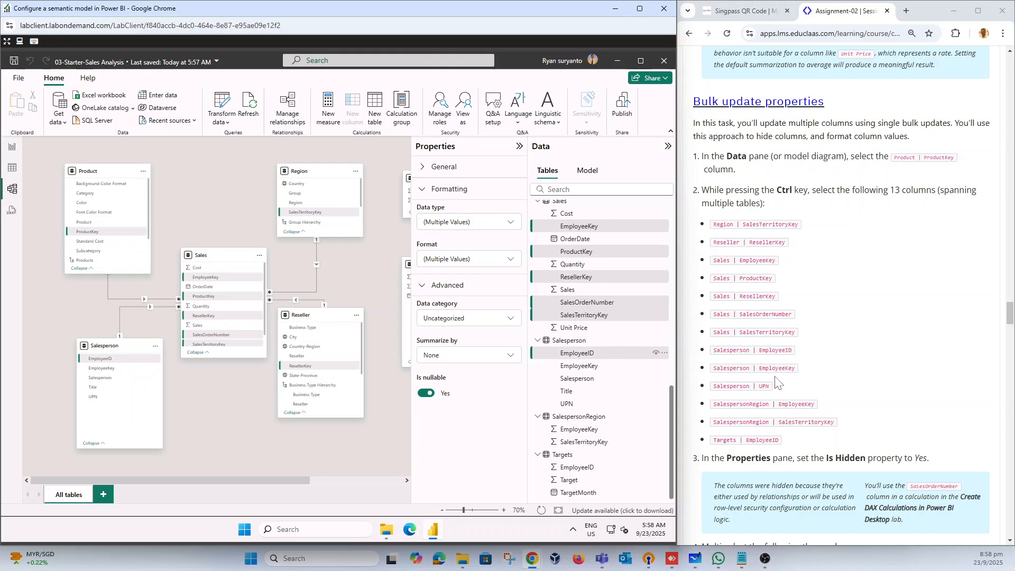
{"action": "left_click", "coordinate": [591, 367], "text": "ctrl"}
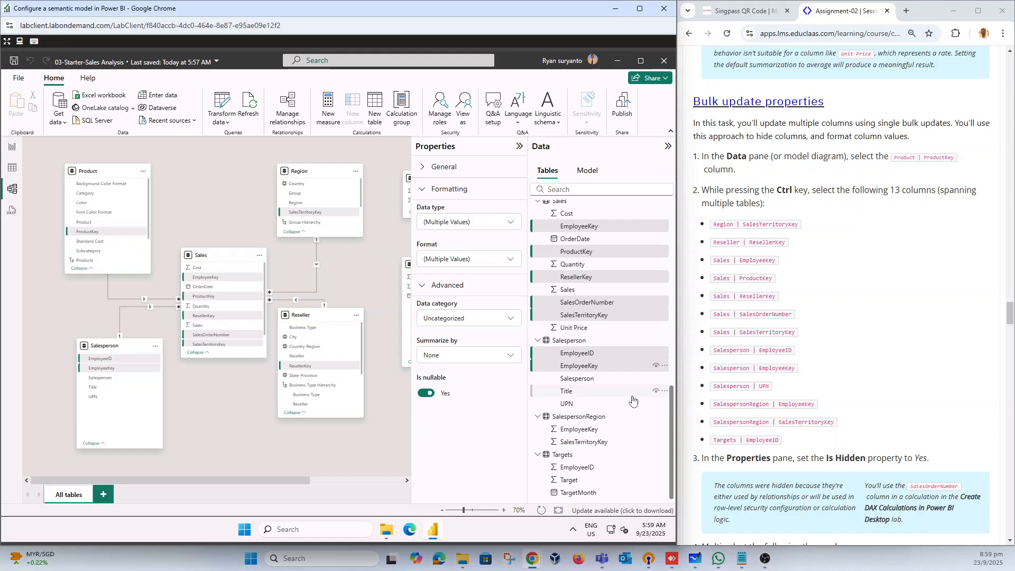
{"action": "left_click", "coordinate": [571, 408], "text": "ctrl"}
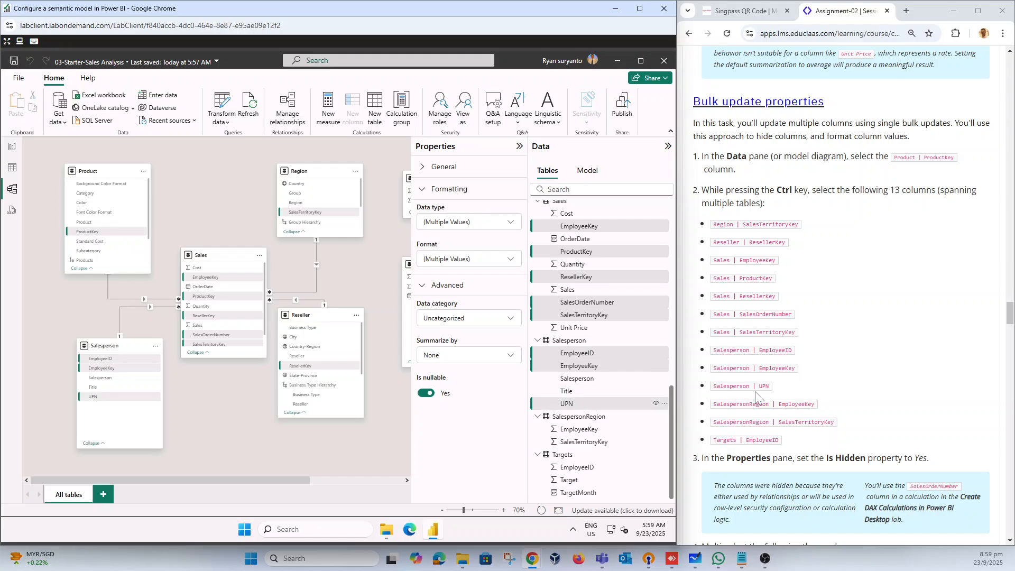
Step: Add the SalespersonRegion table's EmployeeKey and SalesTerritoryKey and the Targets table's EmployeeID columns to the multi-column selection
{"action": "scroll", "coordinate": [757, 396], "scroll_direction": "down", "scroll_amount": 2}
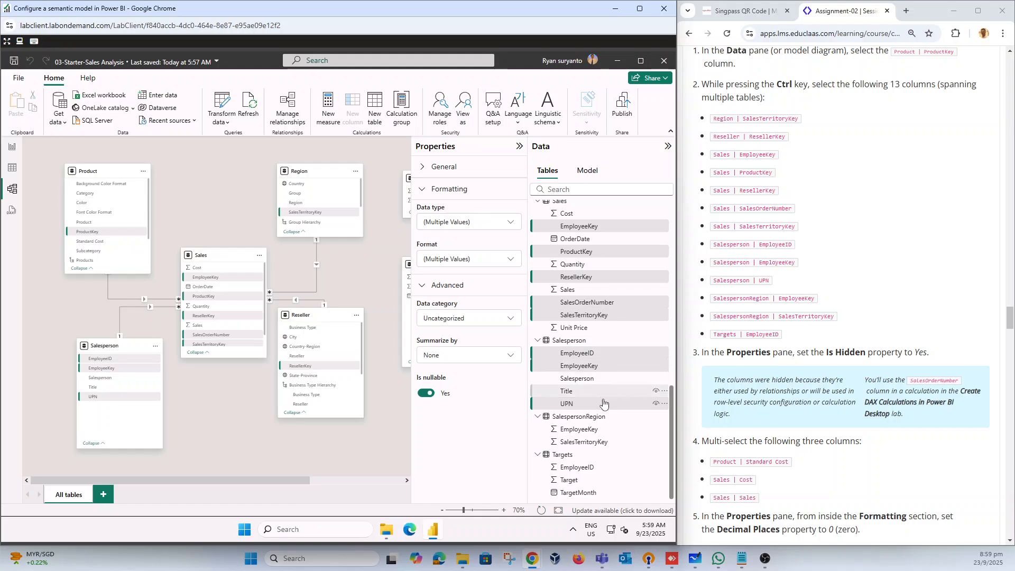
{"action": "left_click", "coordinate": [653, 426], "text": "ctrl"}
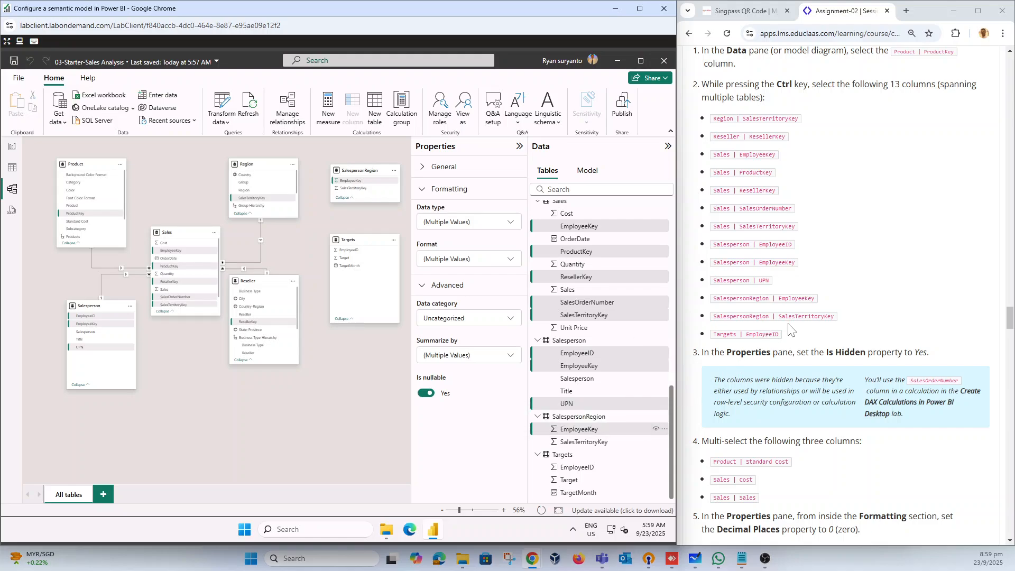
{"action": "left_click", "coordinate": [585, 443], "text": "ctrl"}
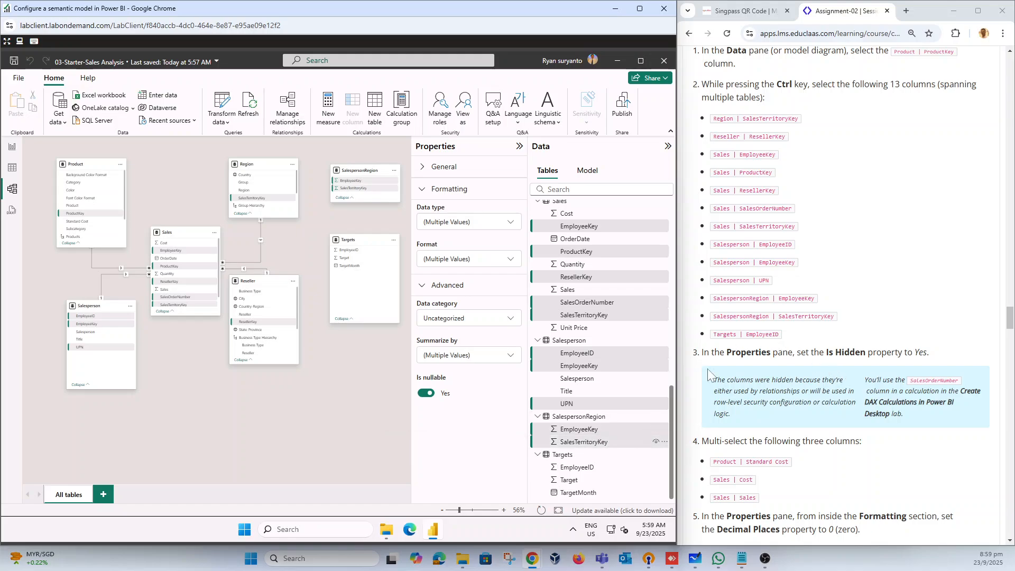
{"action": "left_click", "coordinate": [589, 471], "text": "ctrl"}
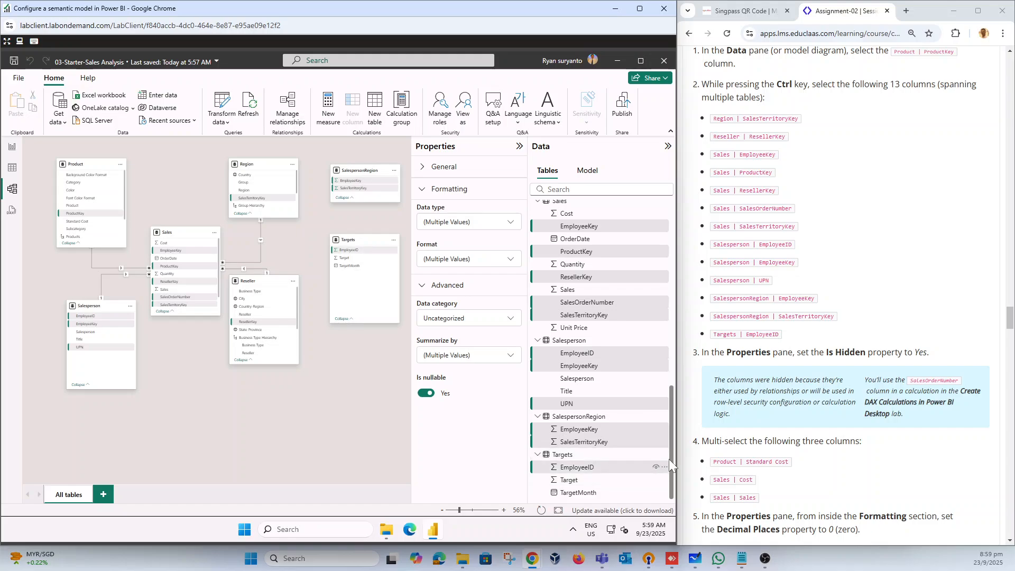
Step: Check the selected key columns across the tables and set their Is hidden property to Yes
{"action": "left_click_drag", "start_coordinate": [672, 466], "coordinate": [672, 374]}
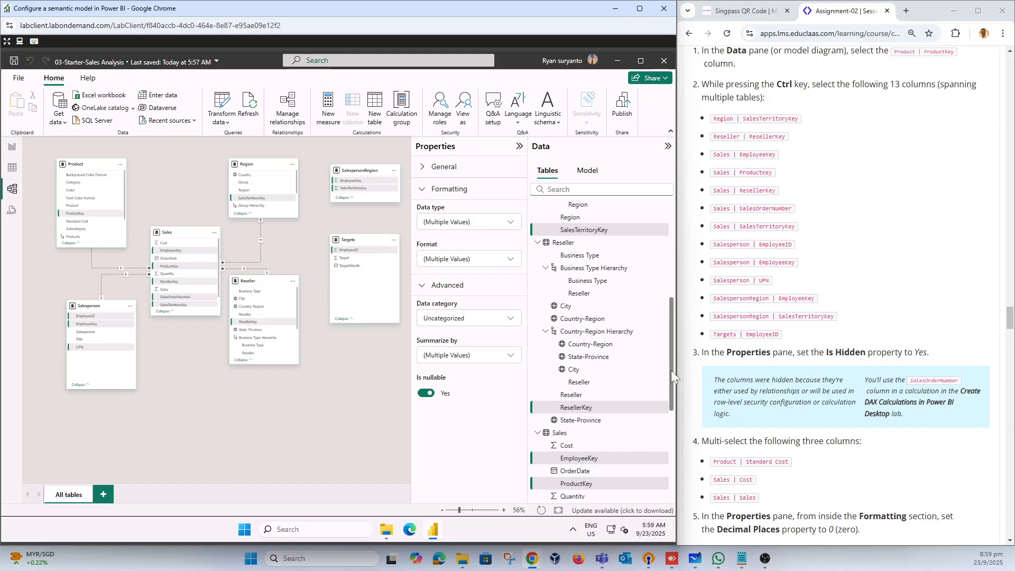
{"action": "left_click_drag", "start_coordinate": [671, 371], "coordinate": [675, 484]}
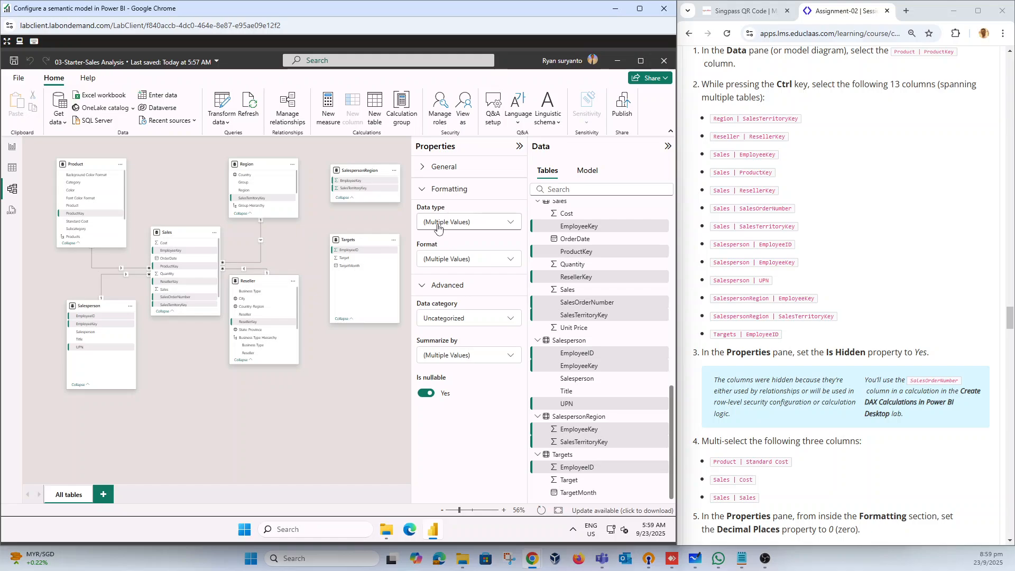
{"action": "left_click", "coordinate": [423, 167]}
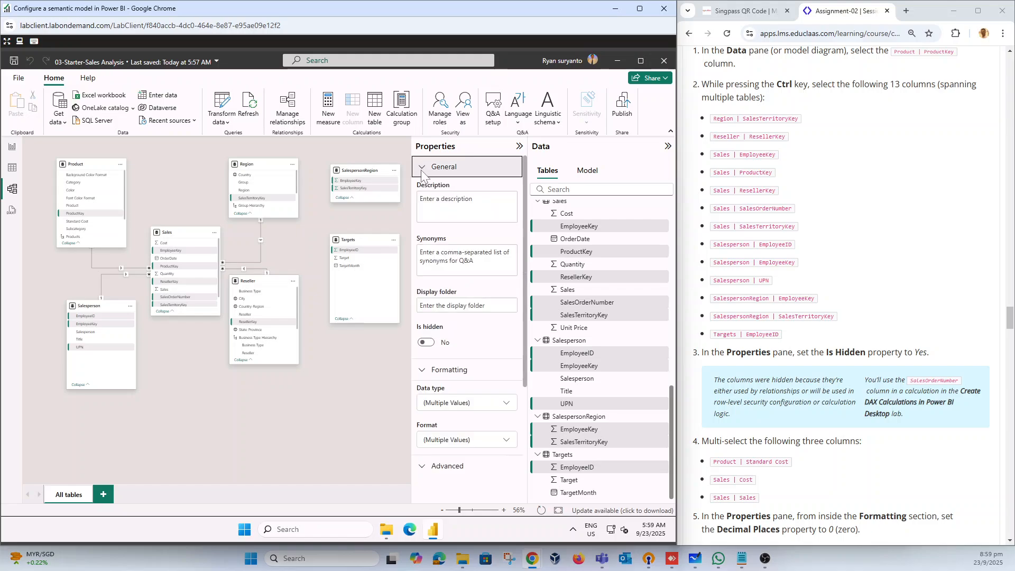
{"action": "left_click", "coordinate": [428, 343]}
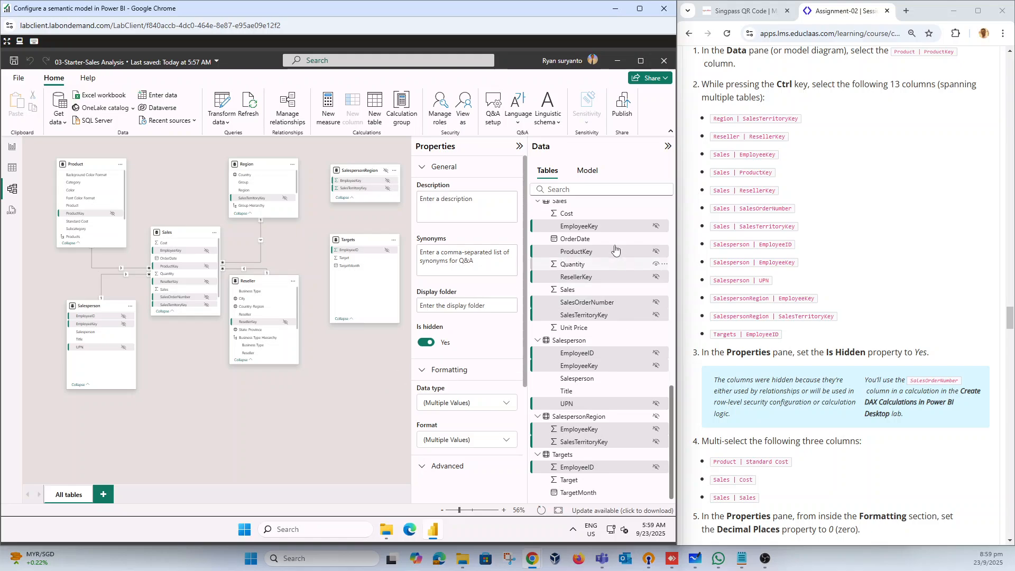
Step: Multi-select the Product table's Standard Cost column and the Sales table's Cost and Sales columns
{"action": "scroll", "coordinate": [881, 299], "scroll_direction": "down", "scroll_amount": 3}
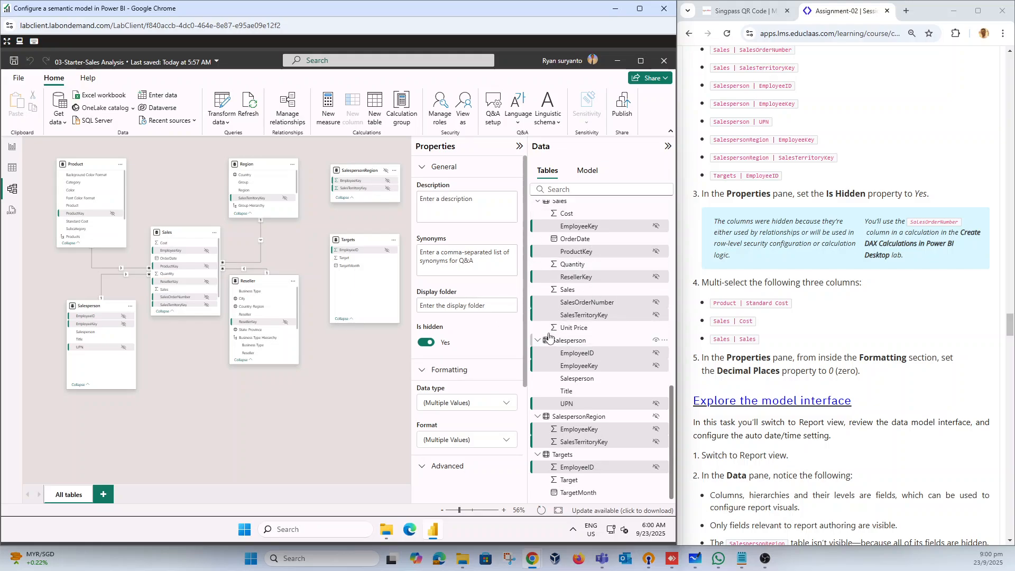
{"action": "left_click", "coordinate": [581, 329]}
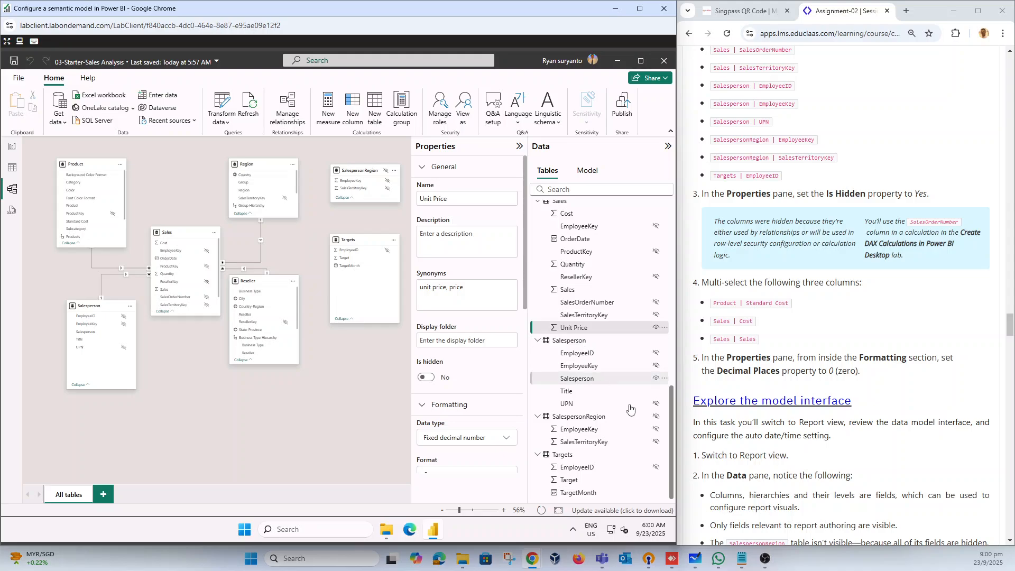
{"action": "left_click_drag", "start_coordinate": [671, 426], "coordinate": [671, 298]}
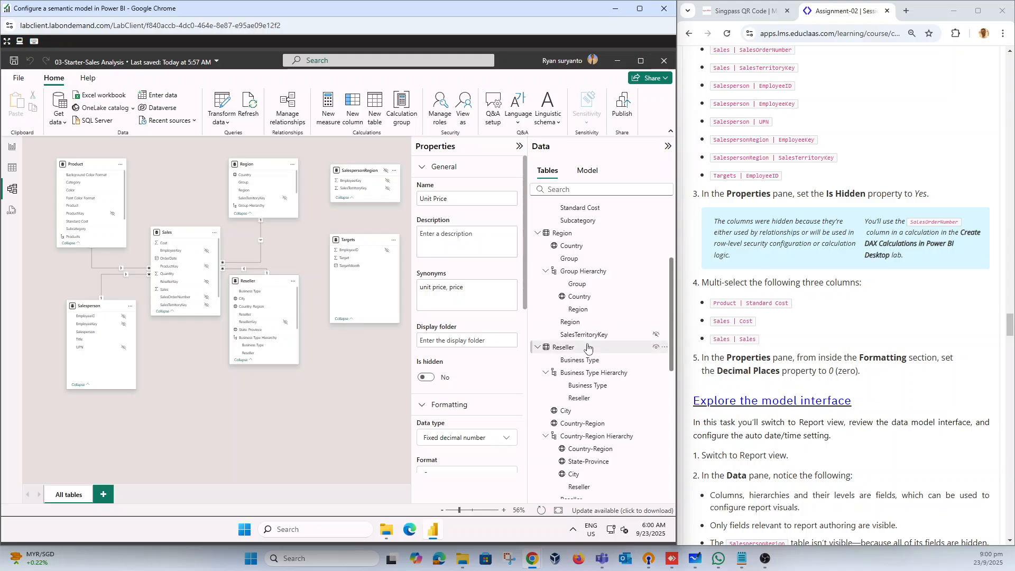
{"action": "scroll", "coordinate": [587, 347], "scroll_direction": "up", "scroll_amount": 3}
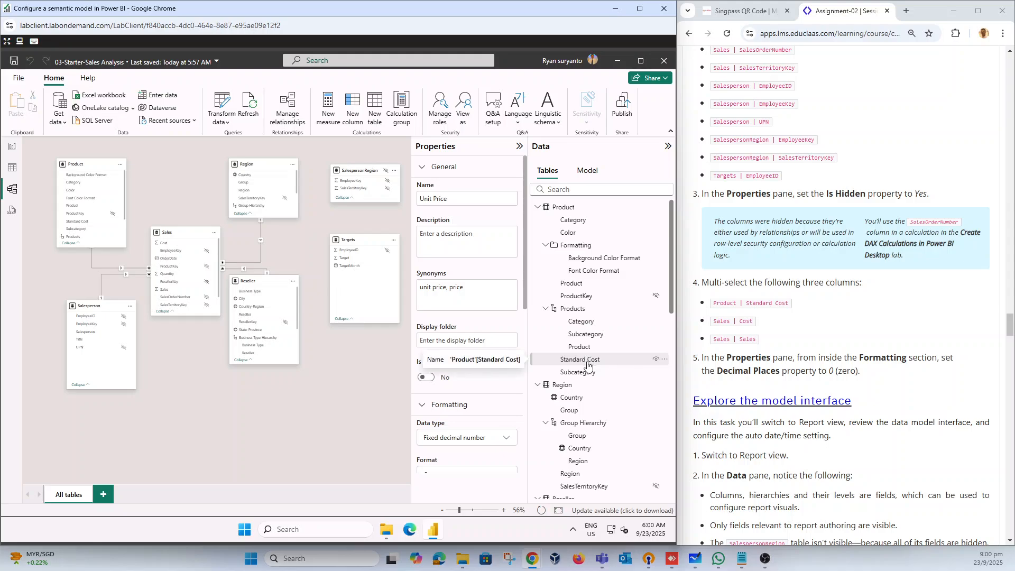
{"action": "left_click", "coordinate": [586, 364]}
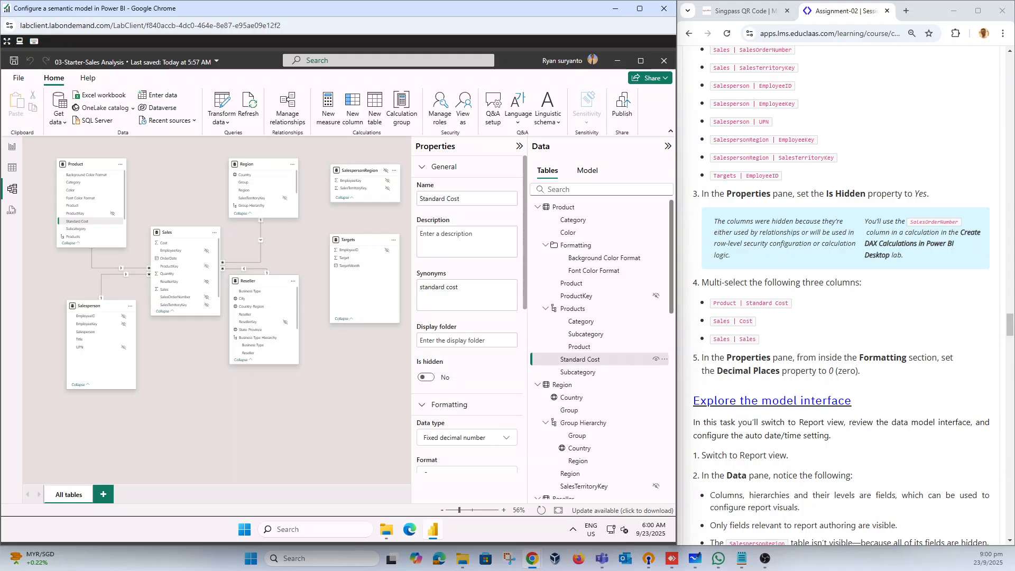
{"action": "left_click_drag", "start_coordinate": [671, 297], "coordinate": [674, 437]}
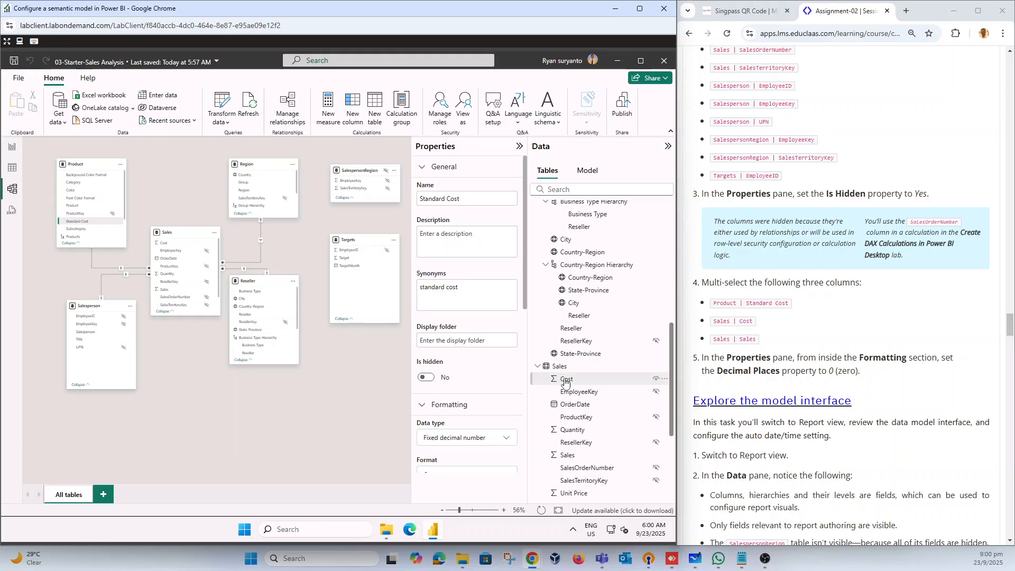
{"action": "left_click", "coordinate": [587, 377], "text": "ctrl"}
{"action": "scroll", "coordinate": [597, 331], "scroll_direction": "up", "scroll_amount": 2}
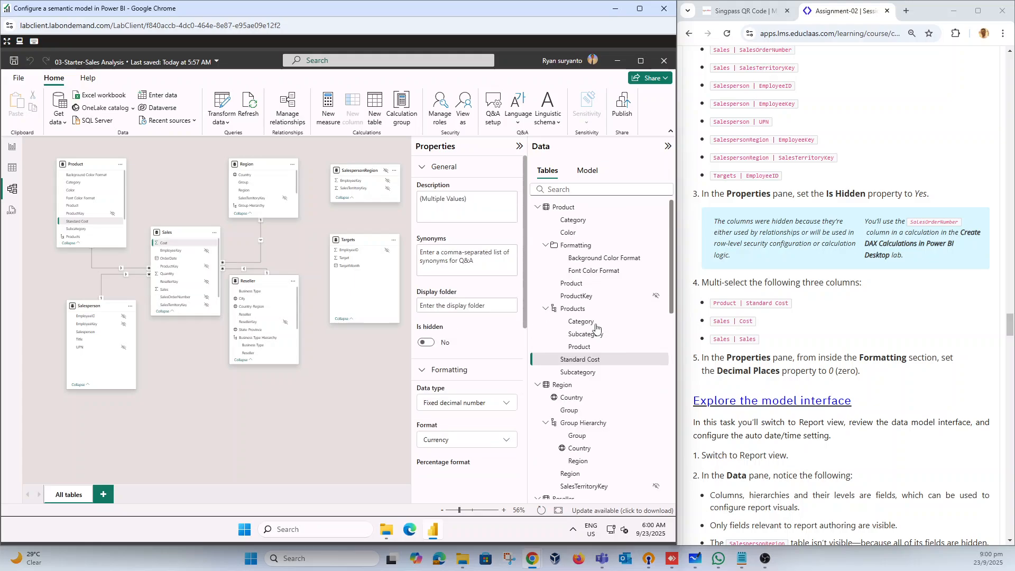
{"action": "scroll", "coordinate": [596, 327], "scroll_direction": "down", "scroll_amount": 5}
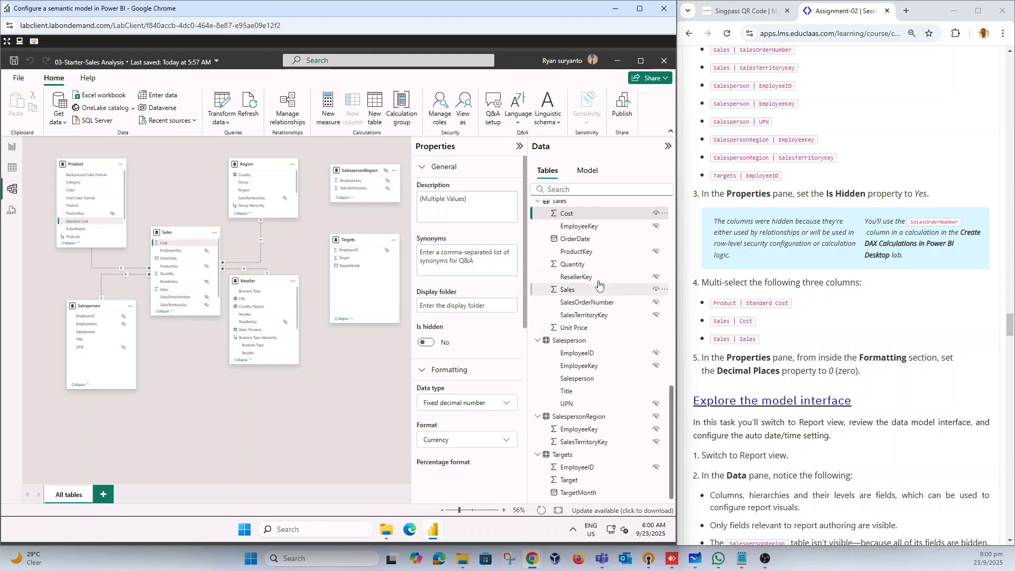
{"action": "left_click", "coordinate": [571, 291], "text": "ctrl"}
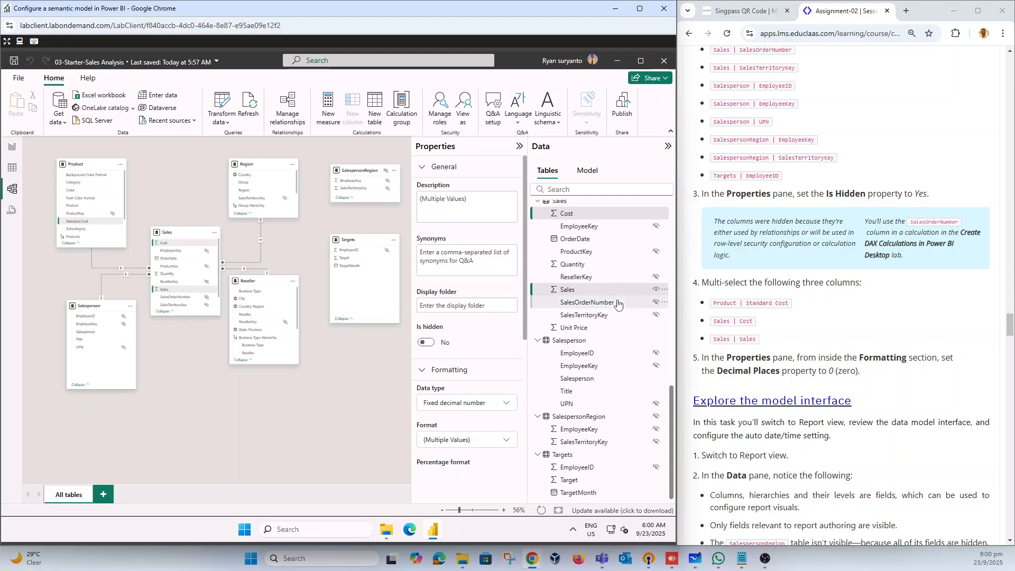
Step: Set the decimal places of the selected Standard Cost, Cost and Sales columns to 0
{"action": "scroll", "coordinate": [618, 305], "scroll_direction": "up", "scroll_amount": 6}
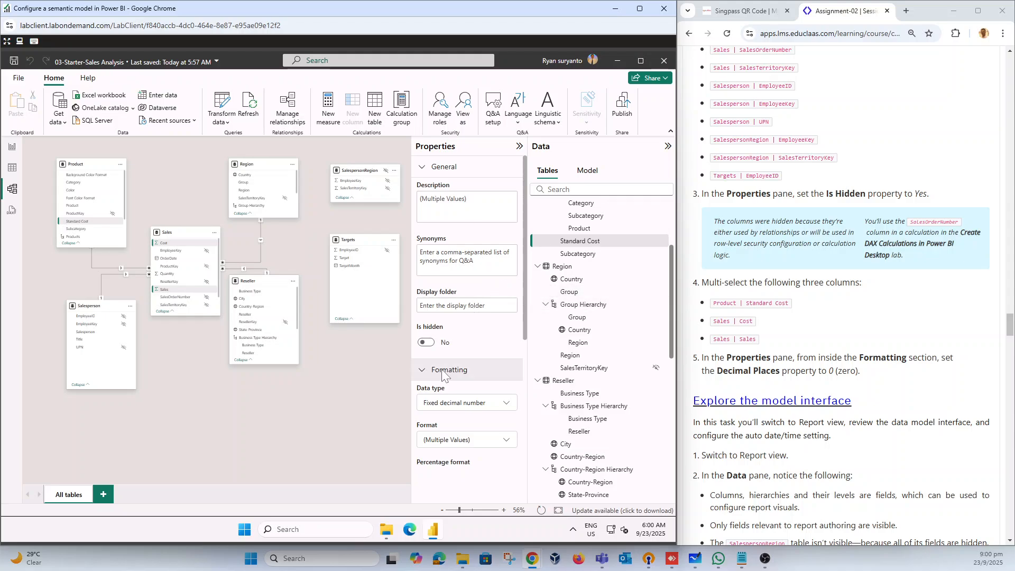
{"action": "scroll", "coordinate": [453, 364], "scroll_direction": "down", "scroll_amount": 4}
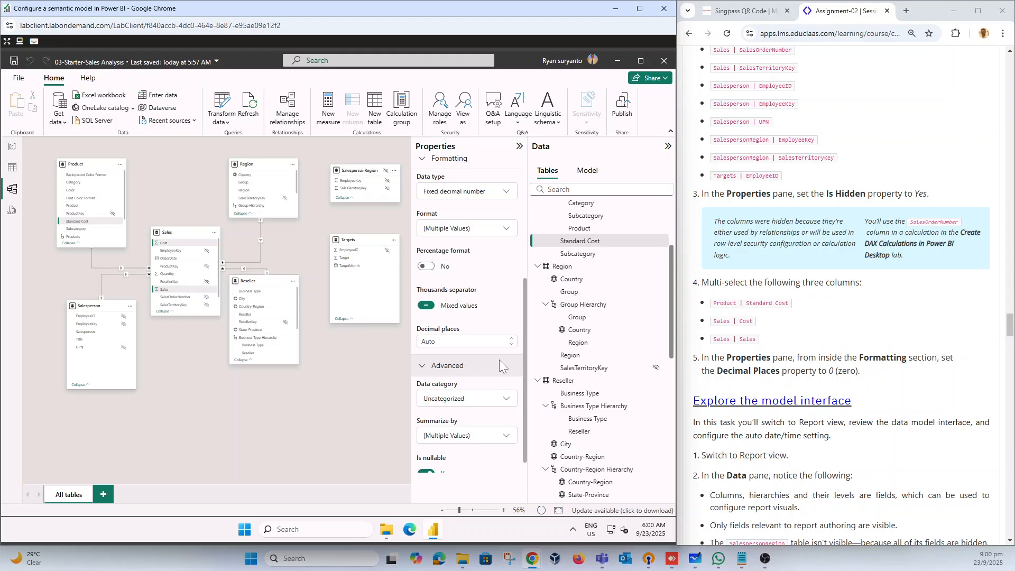
{"action": "left_click", "coordinate": [466, 341]}
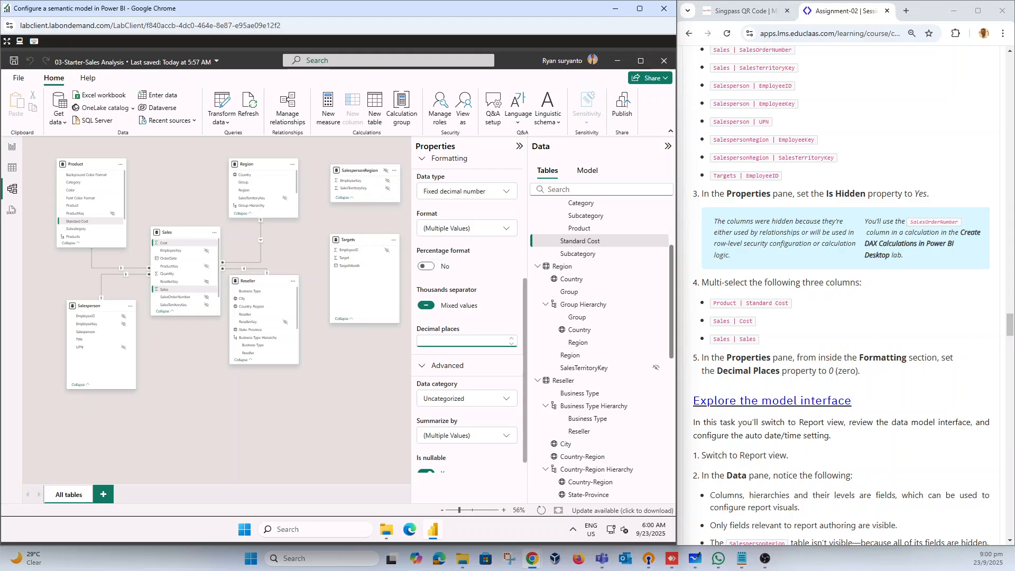
{"action": "type", "text": "0"}
{"action": "key", "text": "Return"}
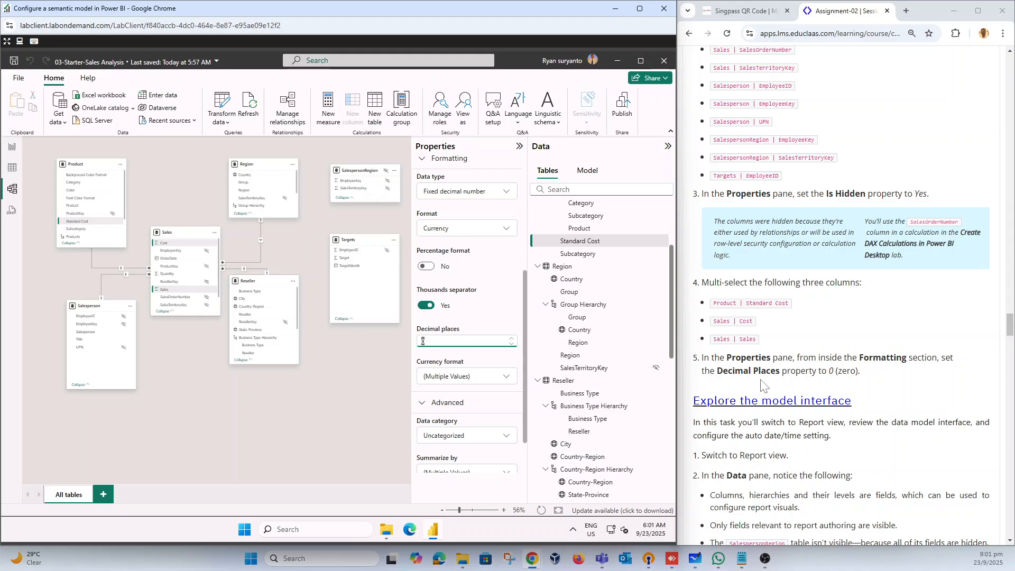
Step: Switch to Report view and examine the data list's visible fields, spatial and sigma icons, and the Sales table's Cost field tooltip
{"action": "scroll", "coordinate": [772, 352], "scroll_direction": "down", "scroll_amount": 3}
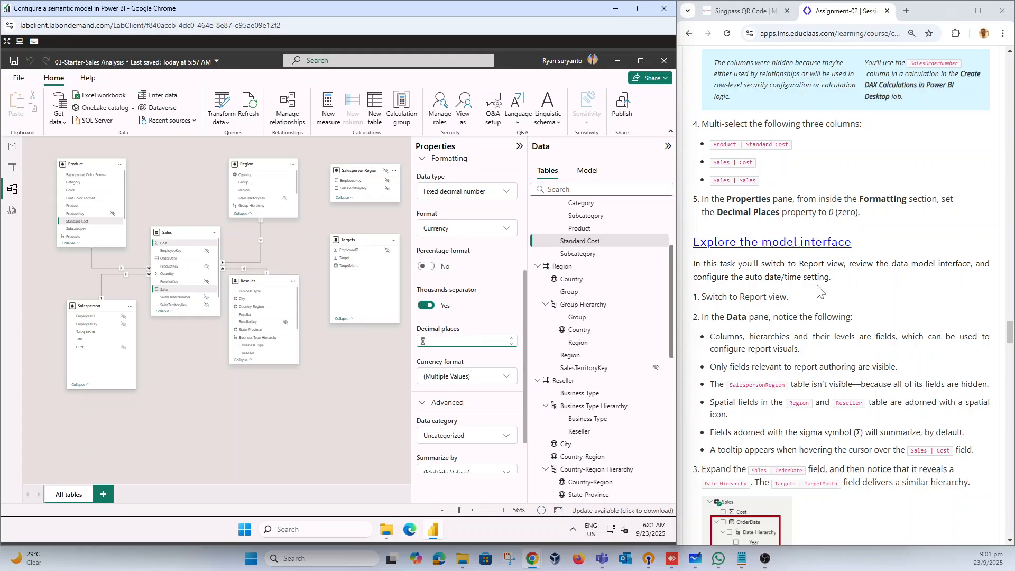
{"action": "left_click", "coordinate": [11, 148]}
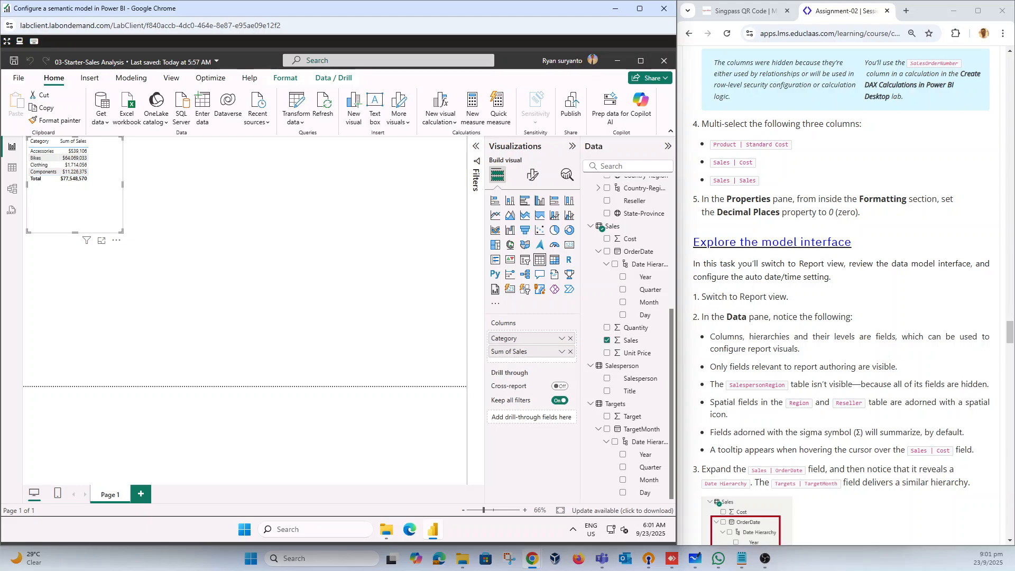
{"action": "scroll", "coordinate": [746, 381], "scroll_direction": "down", "scroll_amount": 2}
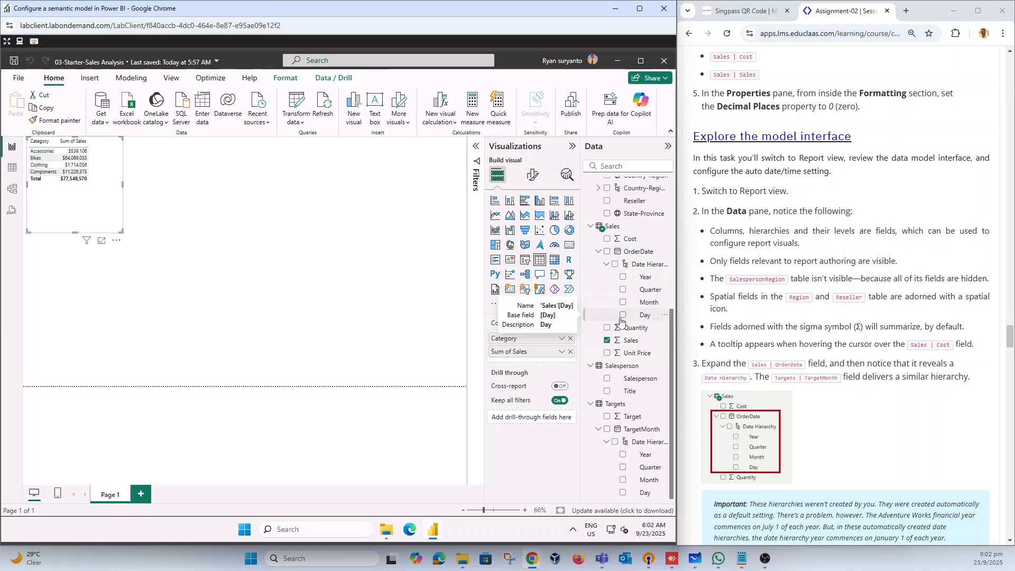
{"action": "scroll", "coordinate": [621, 321], "scroll_direction": "up", "scroll_amount": 5}
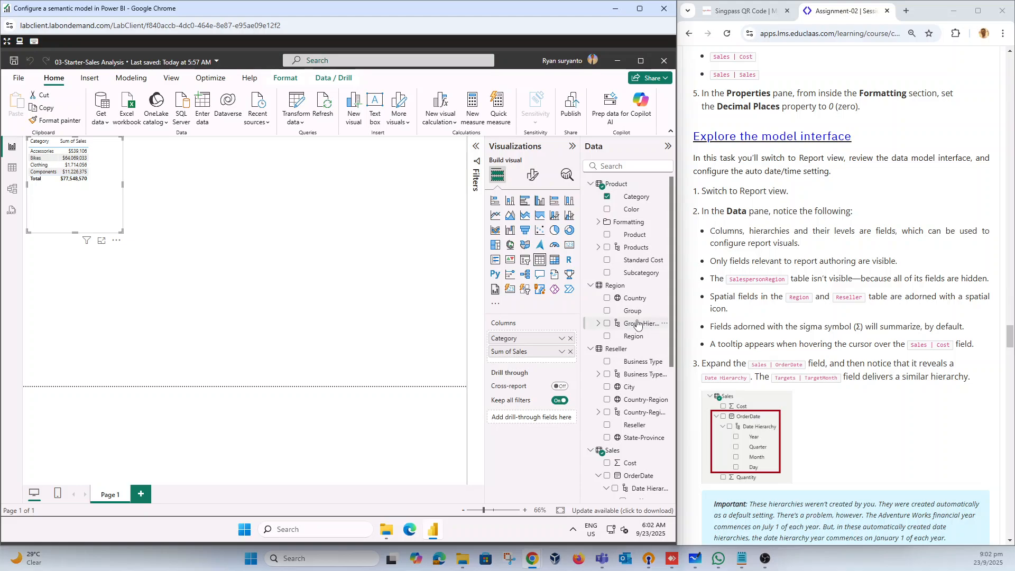
{"action": "scroll", "coordinate": [633, 323], "scroll_direction": "down", "scroll_amount": 4}
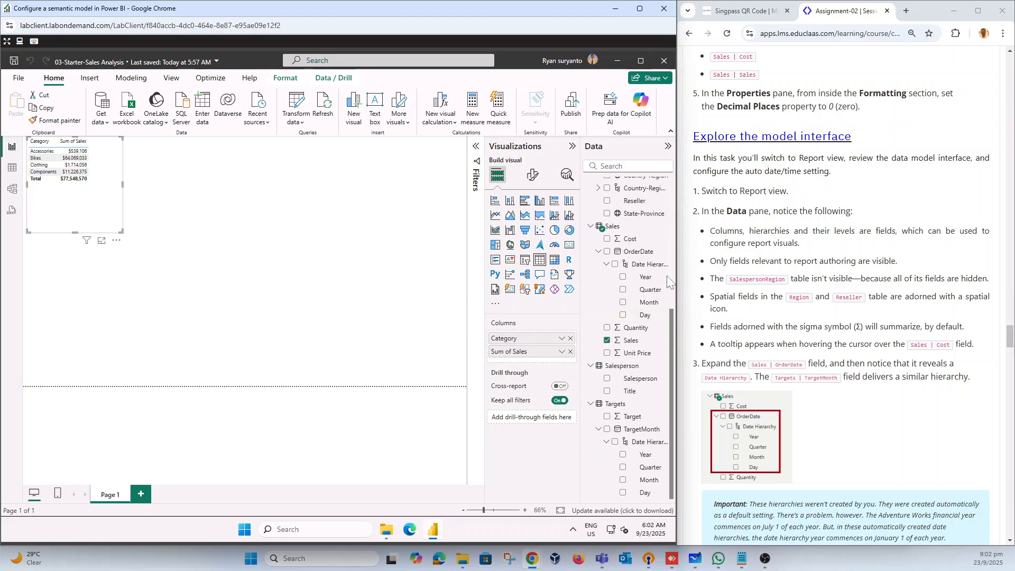
{"action": "mouse_move", "coordinate": [627, 241]}
{"action": "scroll", "coordinate": [610, 340], "scroll_direction": "up", "scroll_amount": 5}
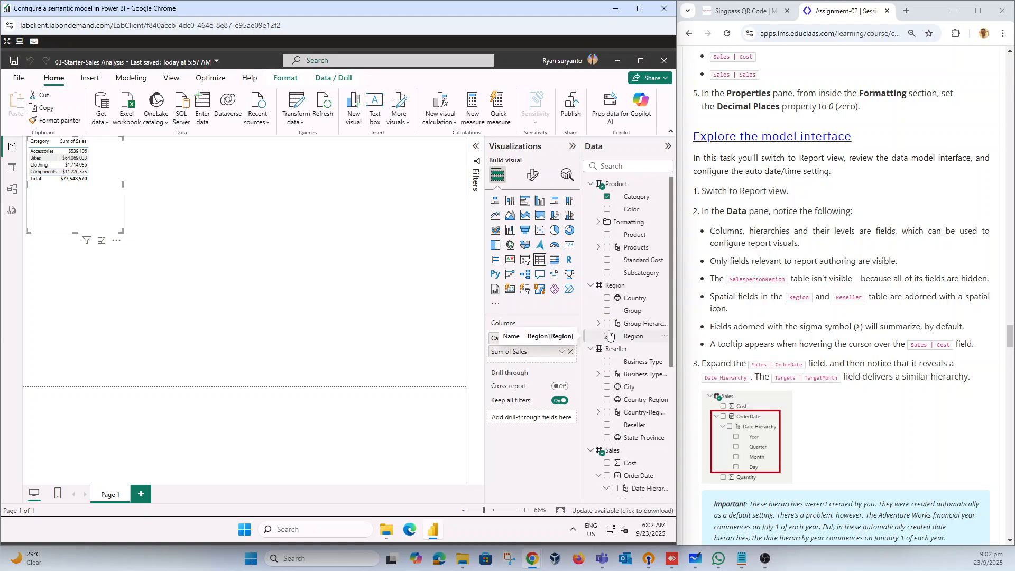
Step: Collapse the Product, Region and Reseller tables to review the date hierarchies under OrderDate and TargetMonth
{"action": "left_click", "coordinate": [591, 185]}
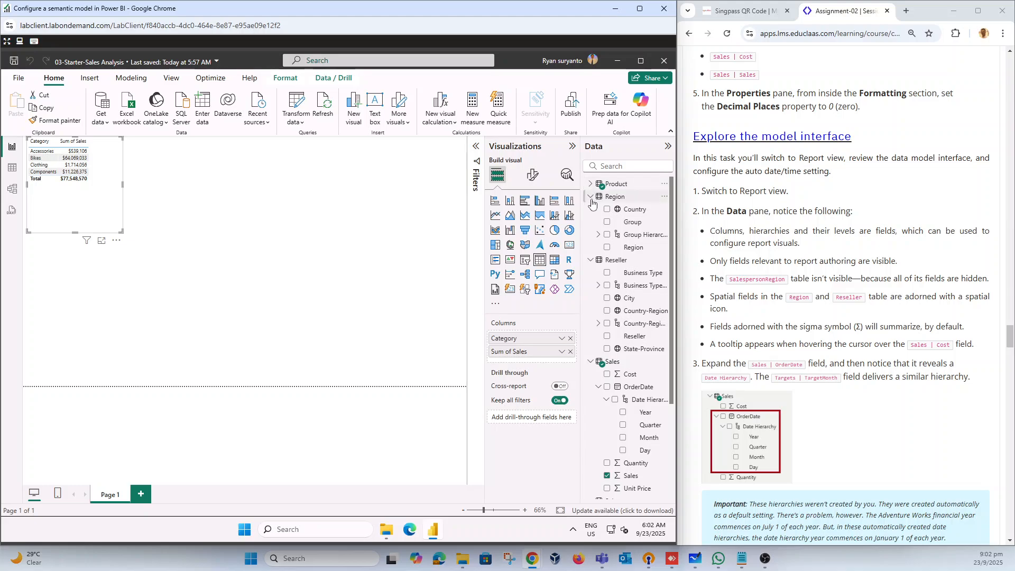
{"action": "left_click", "coordinate": [591, 196]}
{"action": "left_click", "coordinate": [592, 209]}
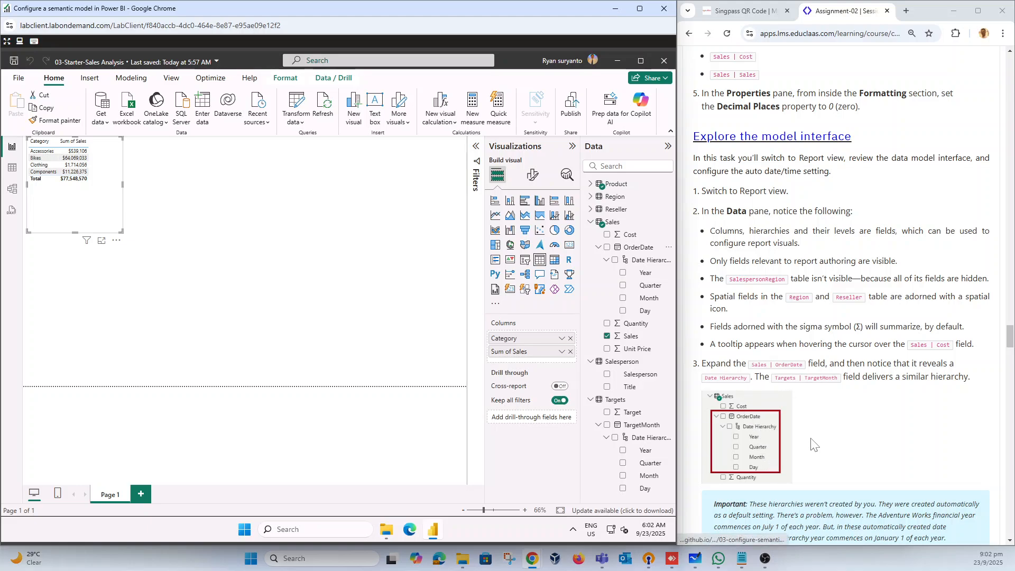
{"action": "scroll", "coordinate": [845, 411], "scroll_direction": "down", "scroll_amount": 1}
{"action": "scroll", "coordinate": [845, 410], "scroll_direction": "down", "scroll_amount": 3}
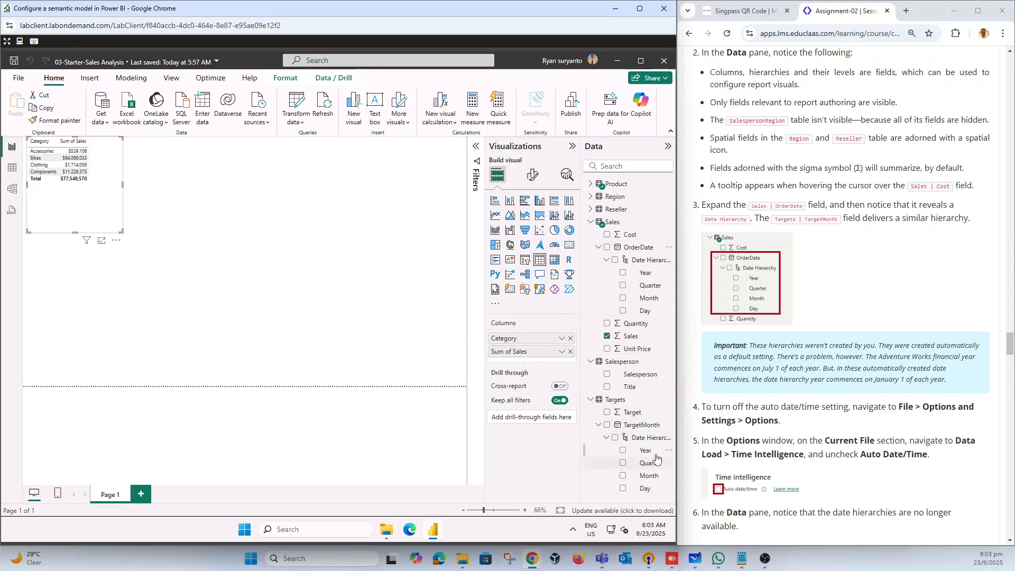
Step: Turn off the Auto date/time option in the current file's Data Load settings
{"action": "scroll", "coordinate": [845, 317], "scroll_direction": "down", "scroll_amount": 2}
{"action": "scroll", "coordinate": [845, 318], "scroll_direction": "down", "scroll_amount": 2}
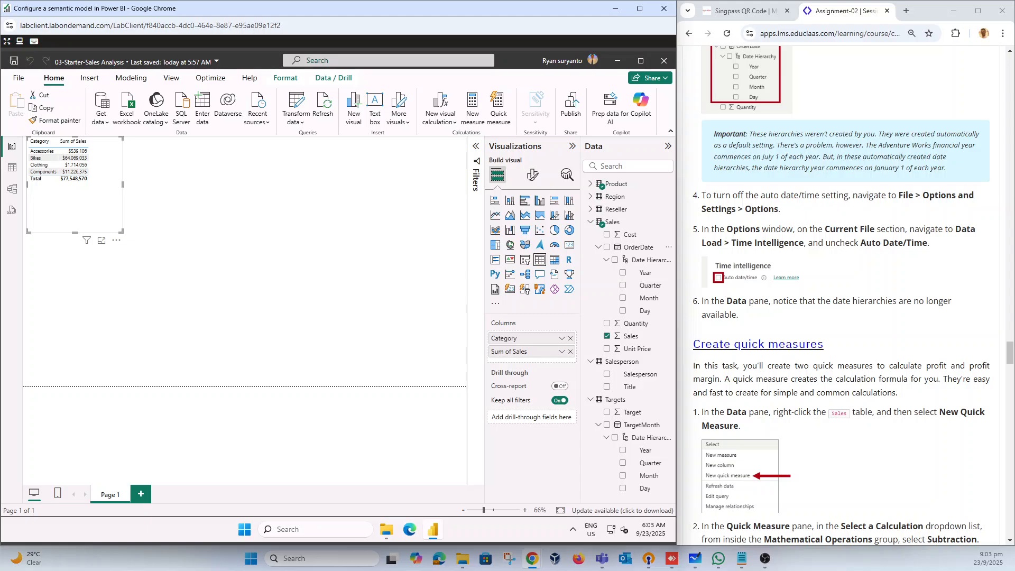
{"action": "left_click", "coordinate": [18, 78]}
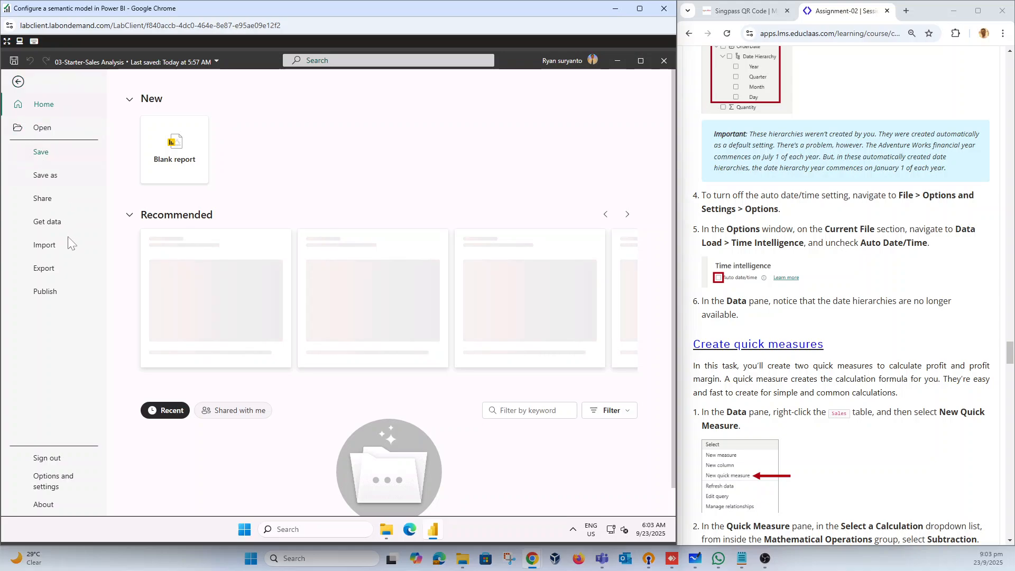
{"action": "left_click", "coordinate": [46, 484]}
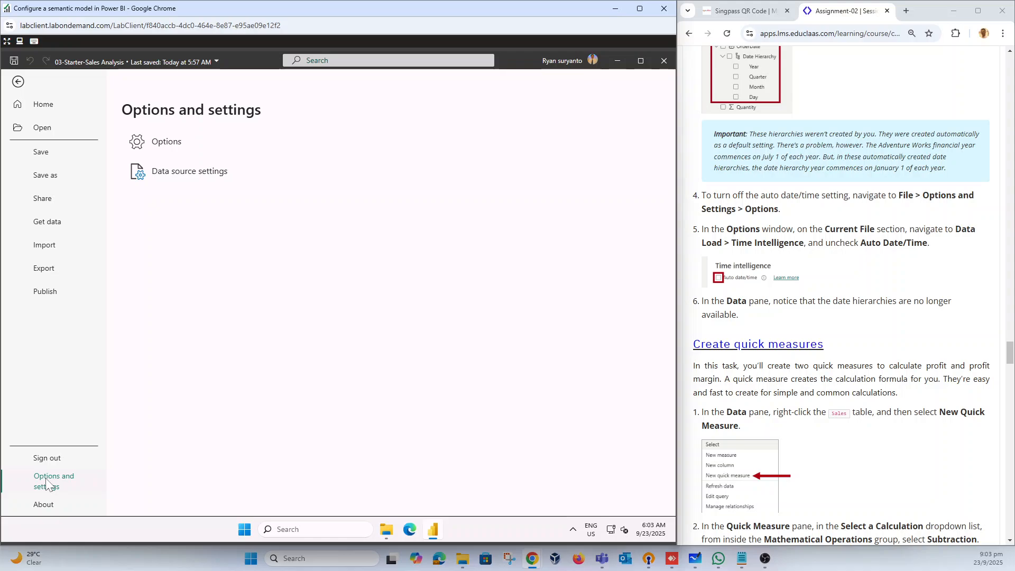
{"action": "left_click", "coordinate": [161, 145]}
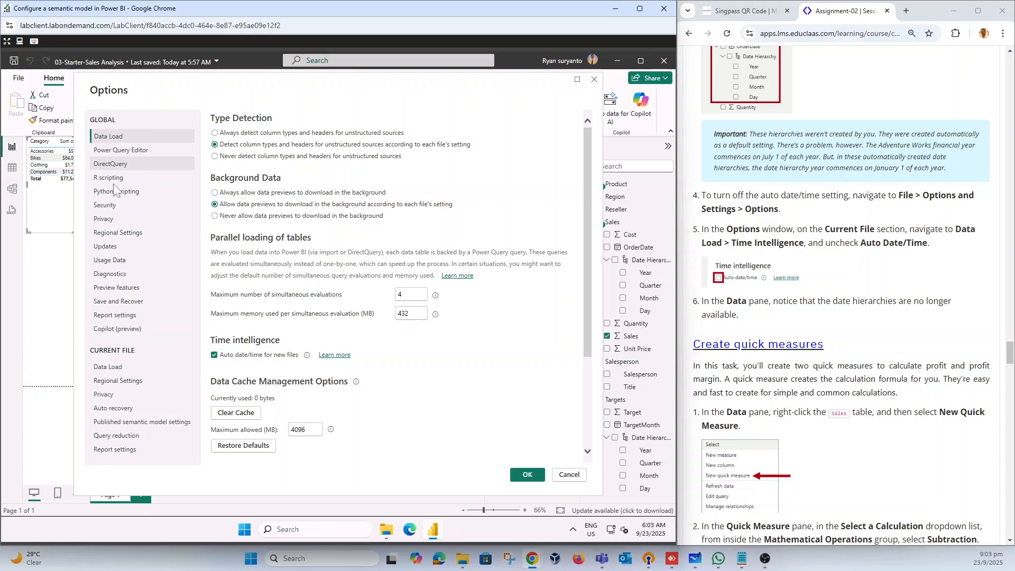
{"action": "left_click", "coordinate": [117, 368]}
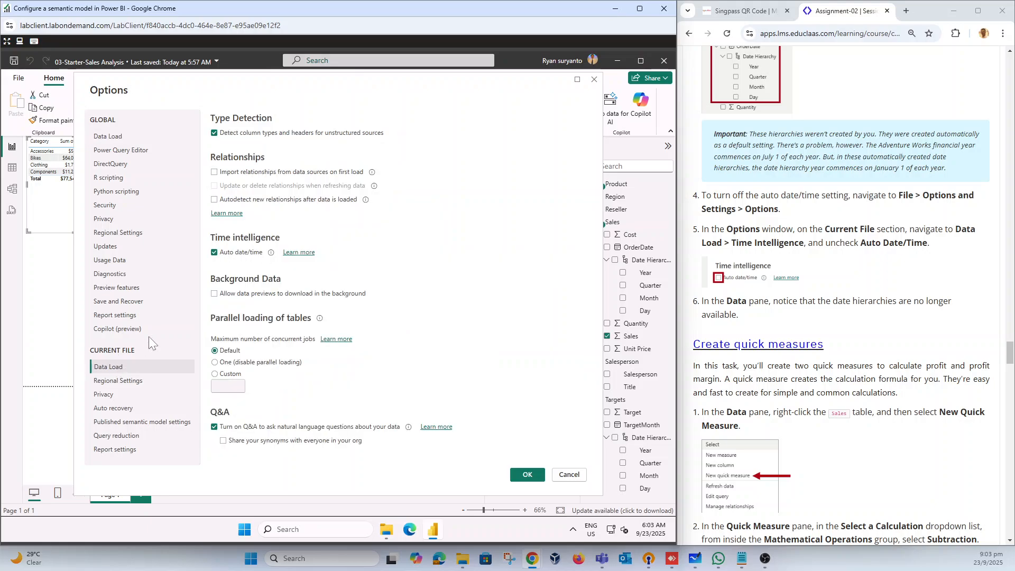
{"action": "left_click", "coordinate": [215, 253]}
{"action": "left_click", "coordinate": [527, 473]}
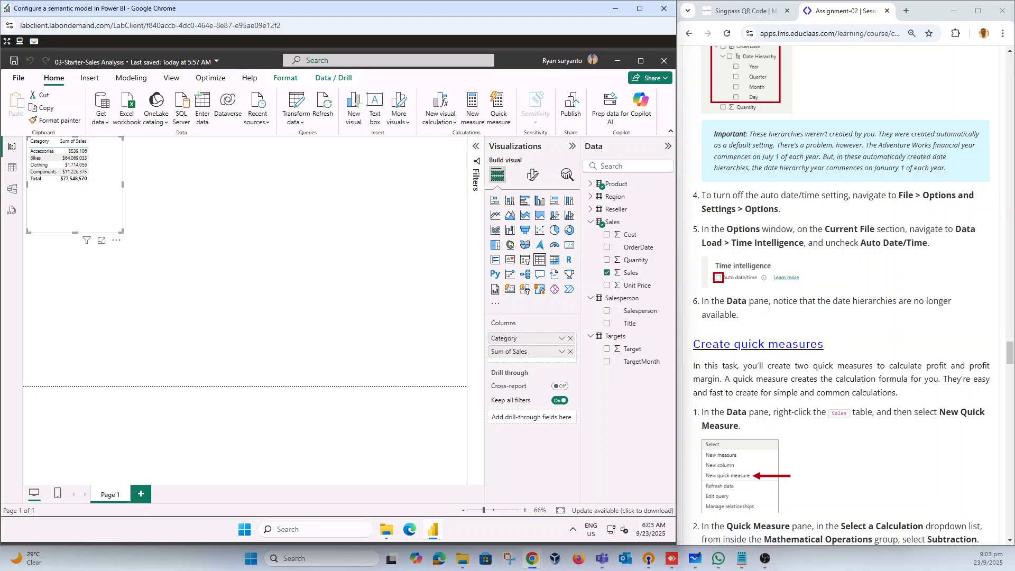
{"action": "scroll", "coordinate": [853, 296], "scroll_direction": "down", "scroll_amount": 2}
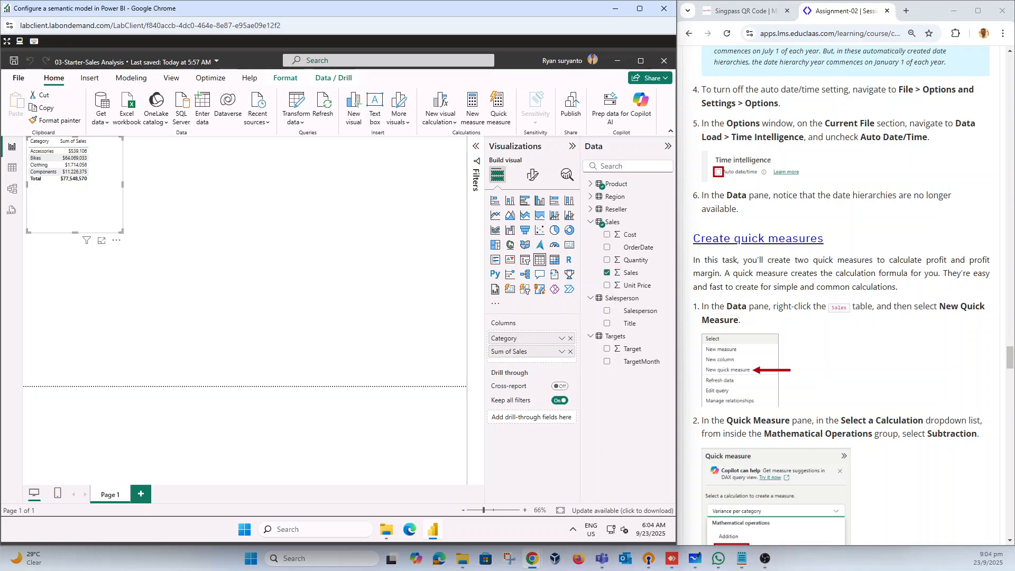